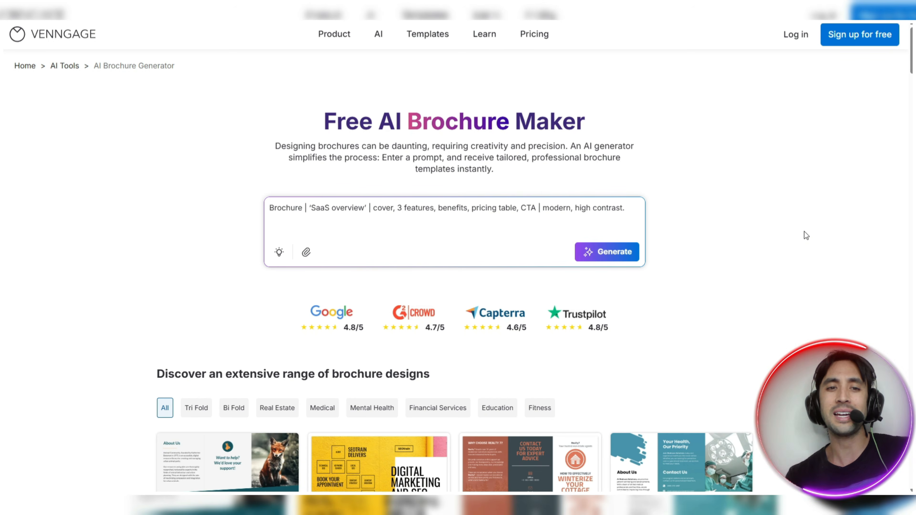
- Generate the SaaS overview brochure from the prompt and submit a thumbs-up rating with the comment "Looks really clean"
{"action": "left_click", "coordinate": [610, 251]}
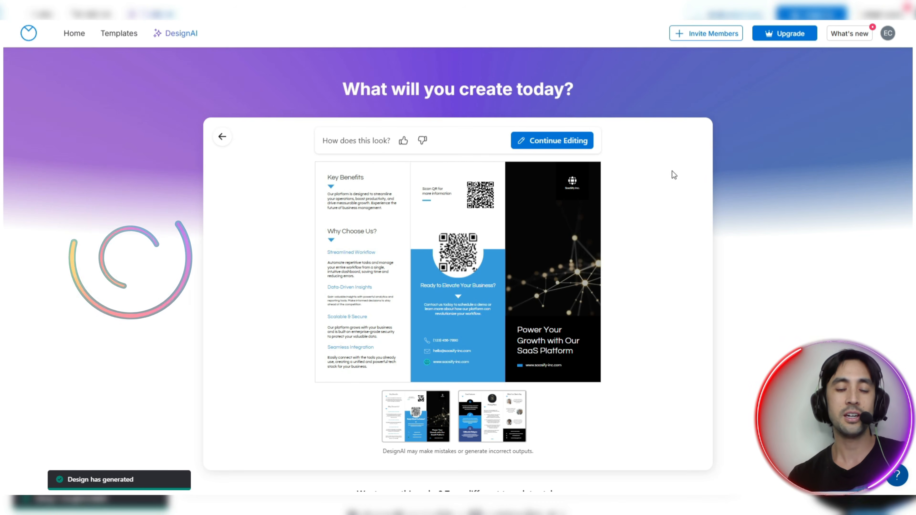
{"action": "left_click", "coordinate": [403, 141]}
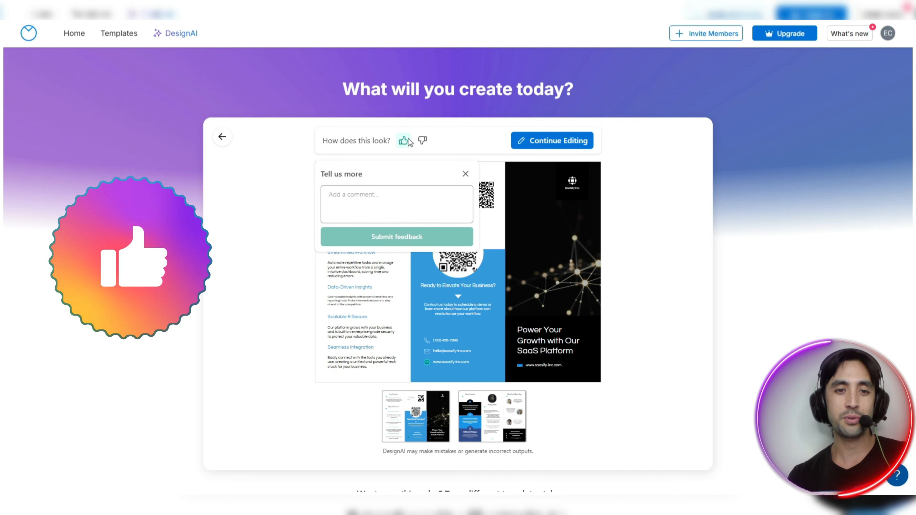
{"action": "left_click", "coordinate": [374, 207]}
{"action": "type", "text": "Looks really clean"}
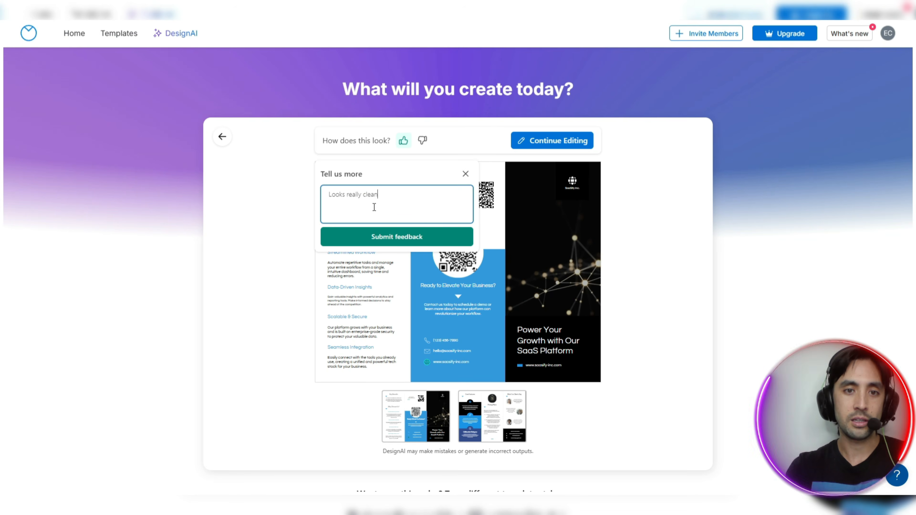
{"action": "left_click", "coordinate": [387, 234]}
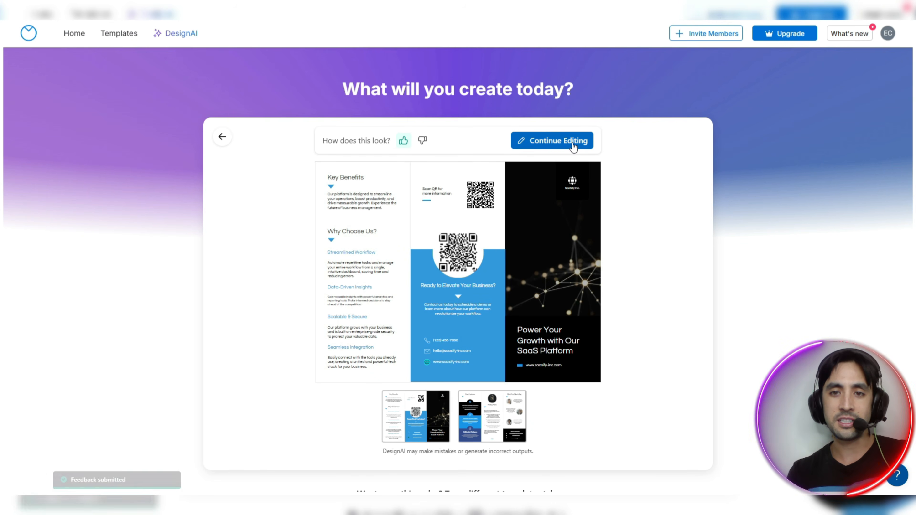
- Review the generated brochure and its alternative template styles, then open it for customizing and view its second page
{"action": "scroll", "coordinate": [667, 205], "scroll_direction": "down", "scroll_amount": 4}
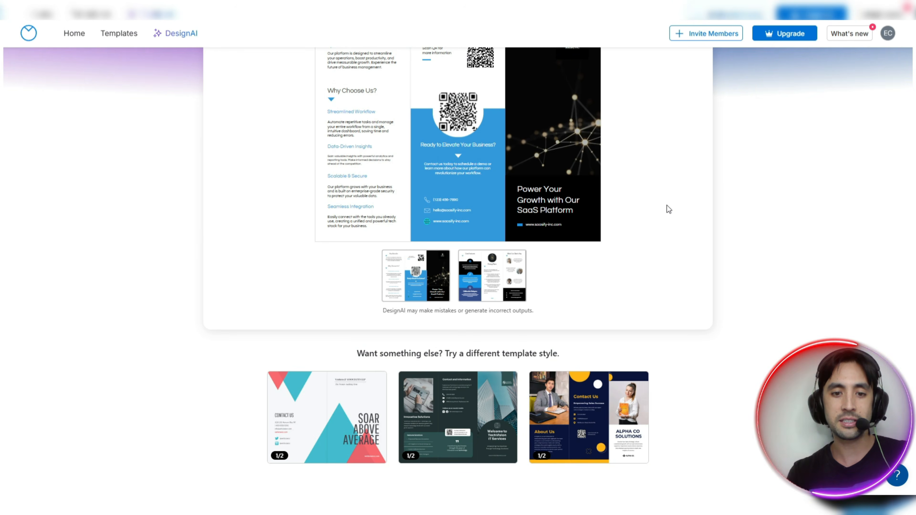
{"action": "scroll", "coordinate": [667, 205], "scroll_direction": "up", "scroll_amount": 2}
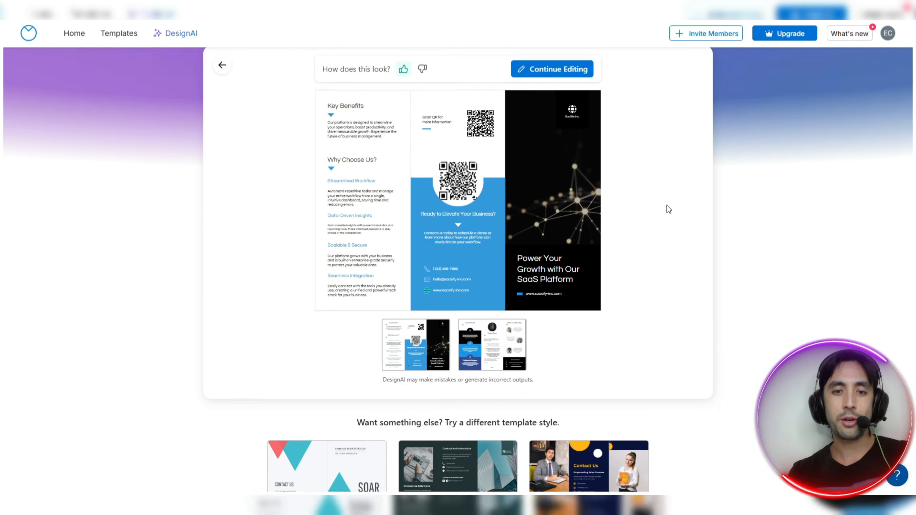
{"action": "scroll", "coordinate": [667, 205], "scroll_direction": "down", "scroll_amount": 2}
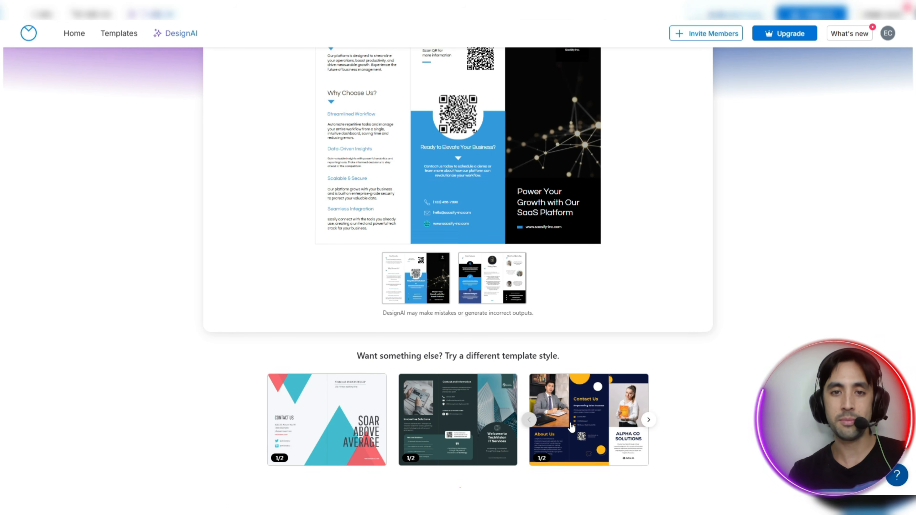
{"action": "scroll", "coordinate": [572, 428], "scroll_direction": "up", "scroll_amount": 4}
{"action": "scroll", "coordinate": [570, 422], "scroll_direction": "down", "scroll_amount": 4}
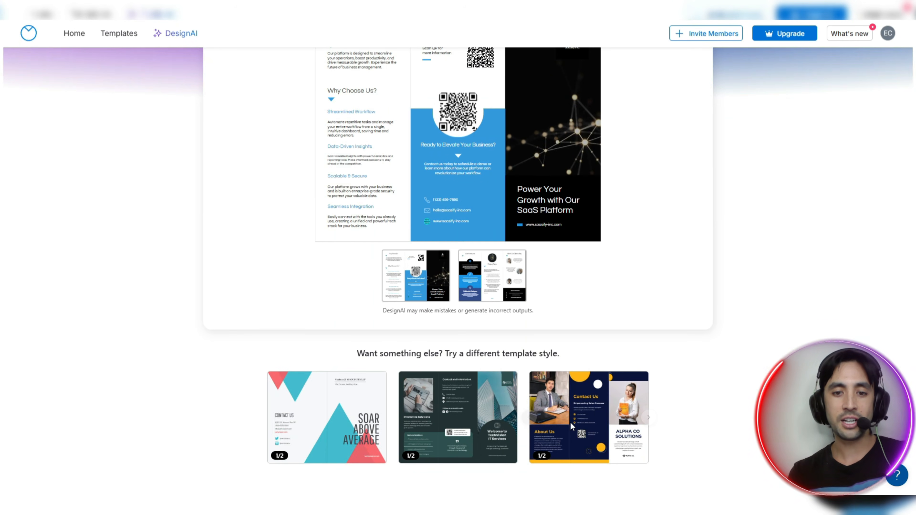
{"action": "scroll", "coordinate": [570, 423], "scroll_direction": "up", "scroll_amount": 4}
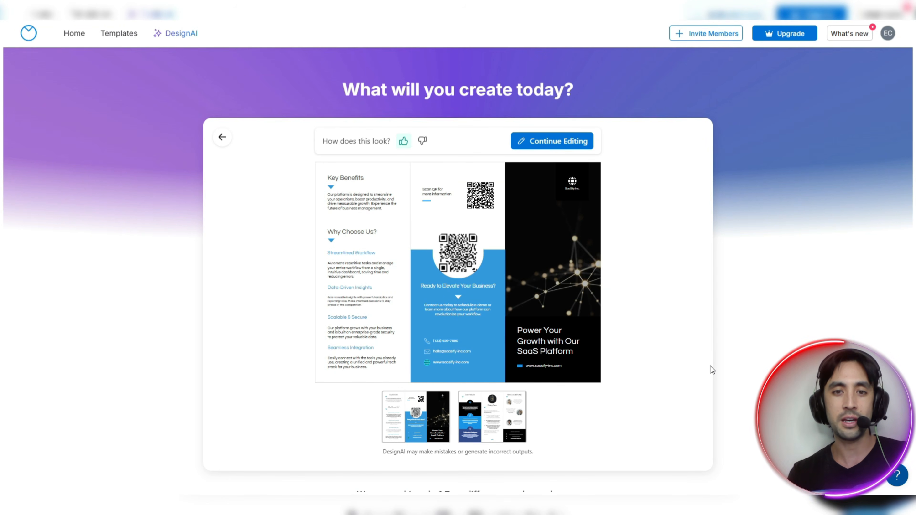
{"action": "mouse_move", "coordinate": [383, 198]}
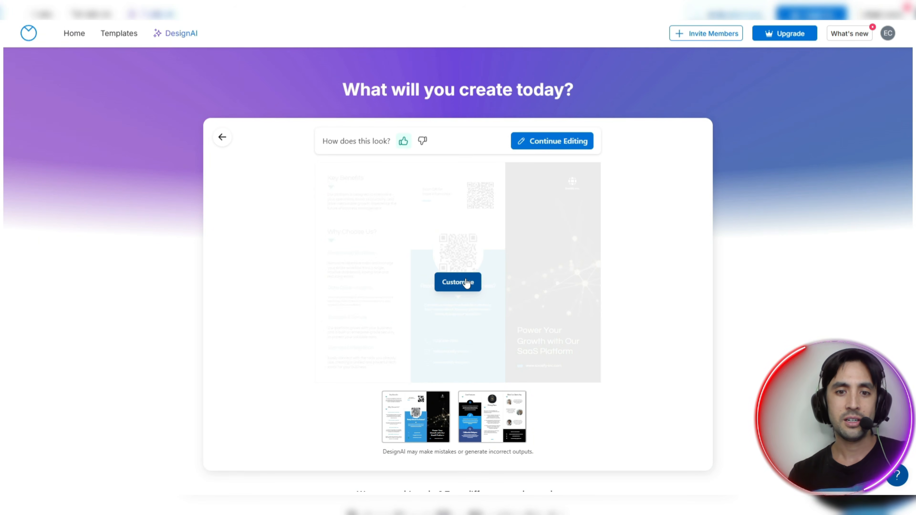
{"action": "left_click", "coordinate": [466, 284]}
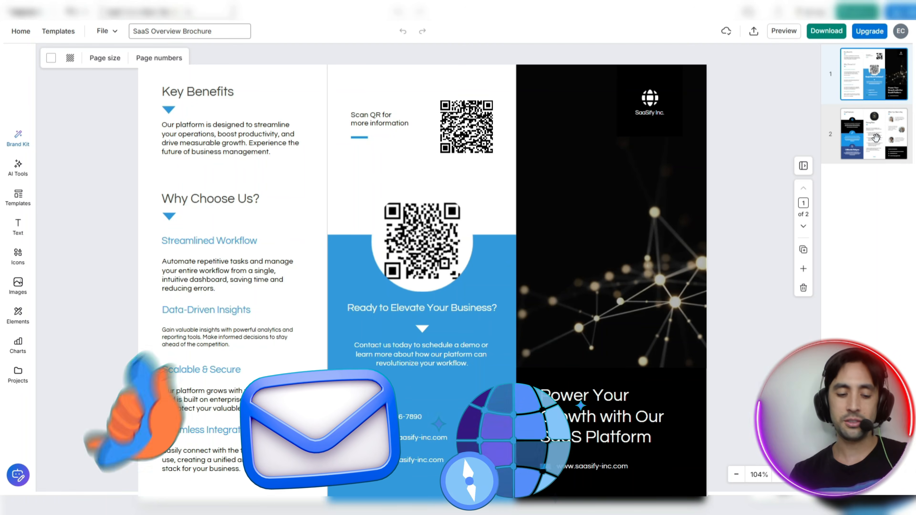
{"action": "left_click", "coordinate": [876, 137]}
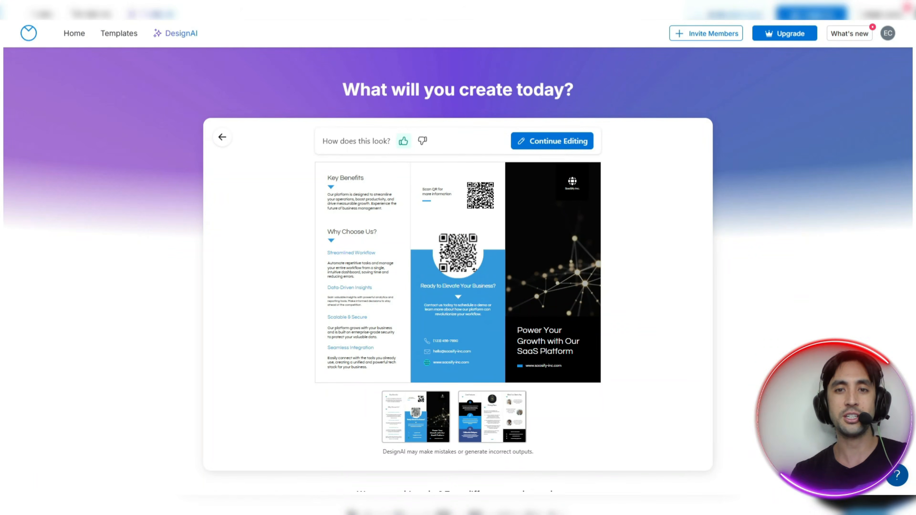
- Regenerate the brochure in the teal and red triangle "Soar Above Average" template style and open it for customizing
{"action": "scroll", "coordinate": [714, 263], "scroll_direction": "down", "scroll_amount": 4}
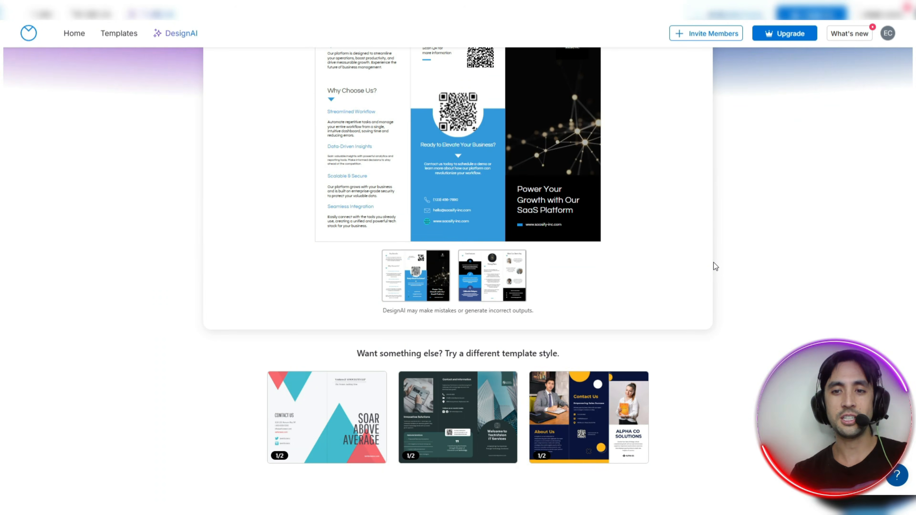
{"action": "left_click", "coordinate": [335, 418]}
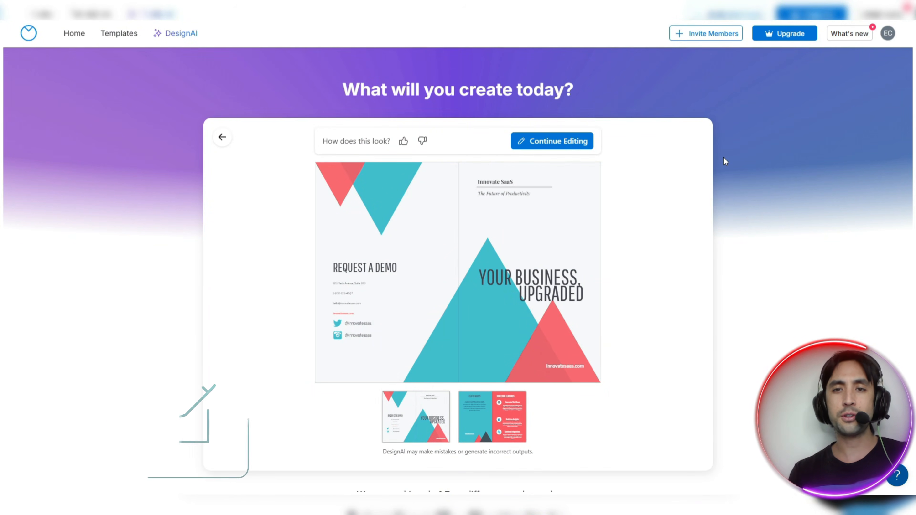
{"action": "scroll", "coordinate": [644, 249], "scroll_direction": "down", "scroll_amount": 3}
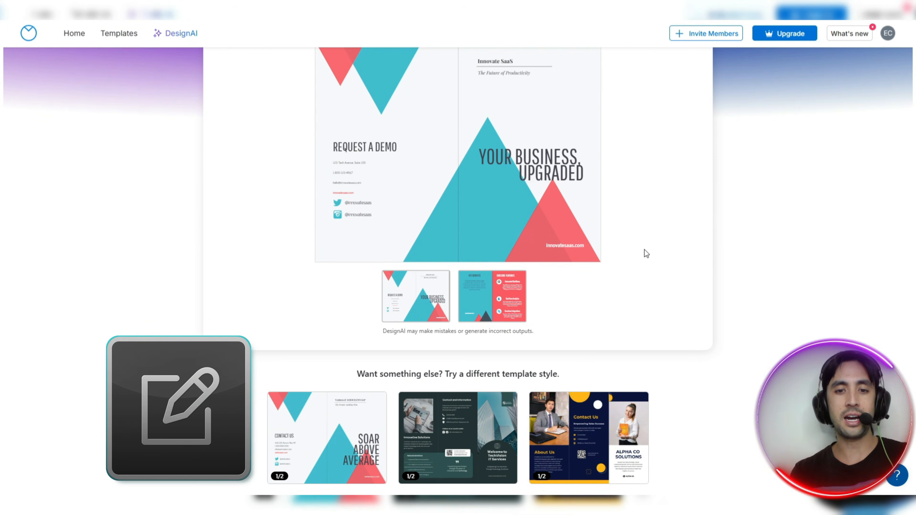
{"action": "scroll", "coordinate": [644, 250], "scroll_direction": "up", "scroll_amount": 2}
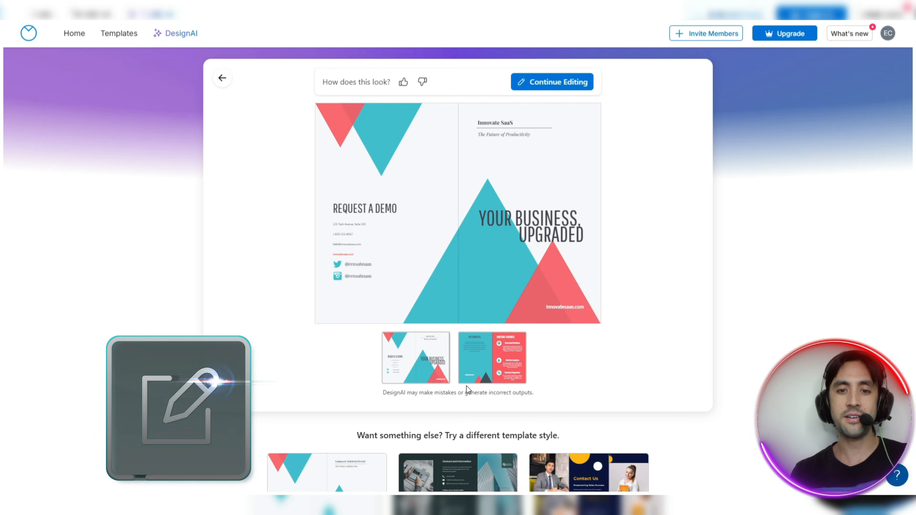
{"action": "mouse_move", "coordinate": [513, 182]}
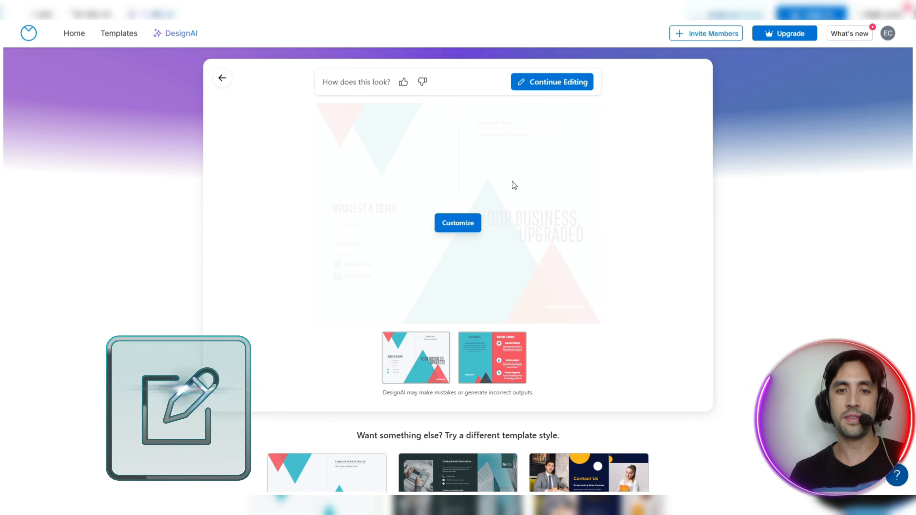
{"action": "left_click", "coordinate": [458, 223]}
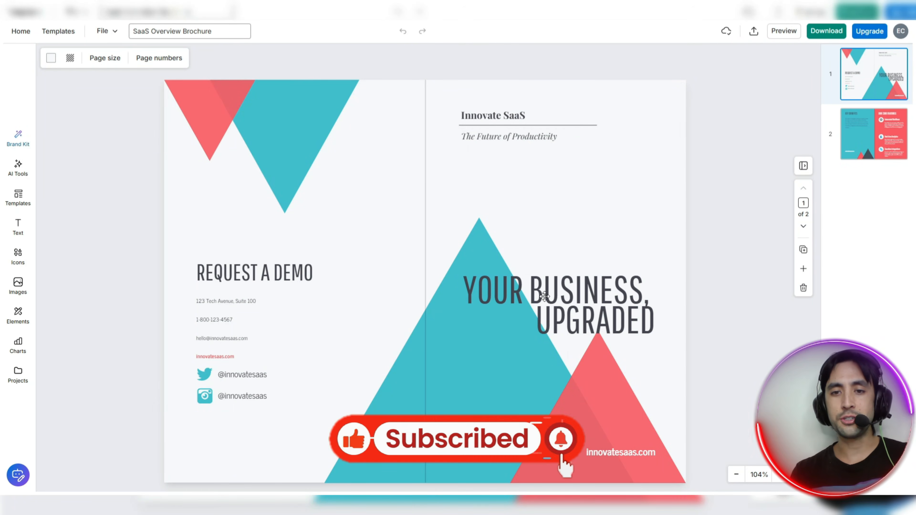
- Remove the word "YOUR" from the cover headline so it reads "BUSINESS, UPGRADED"
{"action": "left_click", "coordinate": [544, 296]}
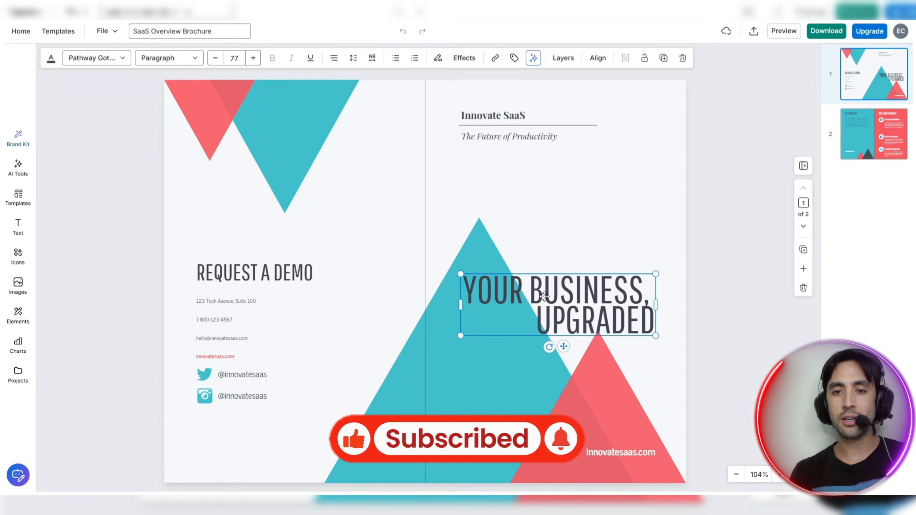
{"action": "double_click", "coordinate": [553, 295]}
{"action": "left_click", "coordinate": [643, 284]}
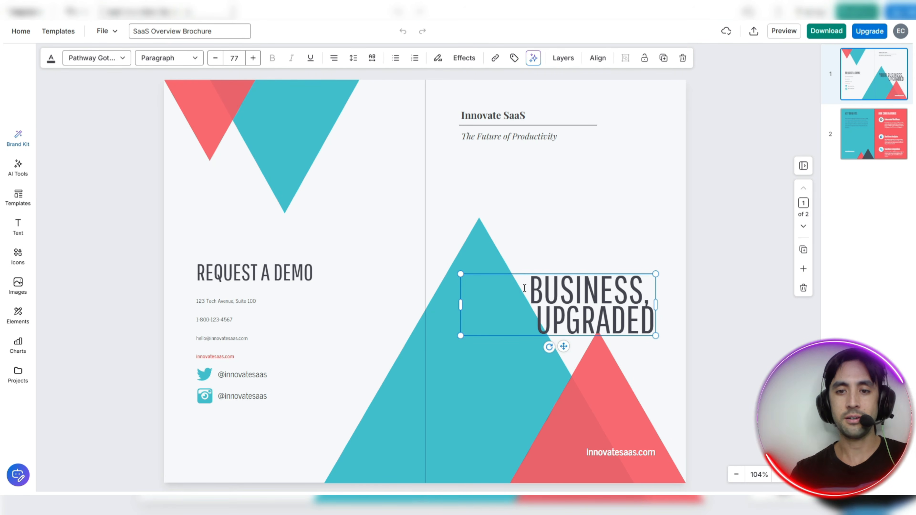
{"action": "left_click", "coordinate": [619, 209]}
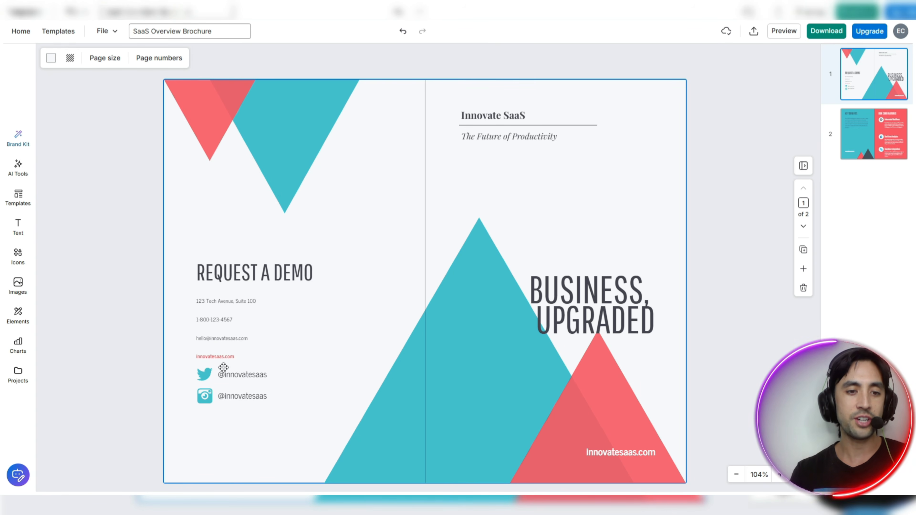
- Select the social media handles and the contact details text block under the "Request a Demo" heading to inspect them
{"action": "left_click", "coordinate": [231, 378]}
{"action": "left_click", "coordinate": [258, 399]}
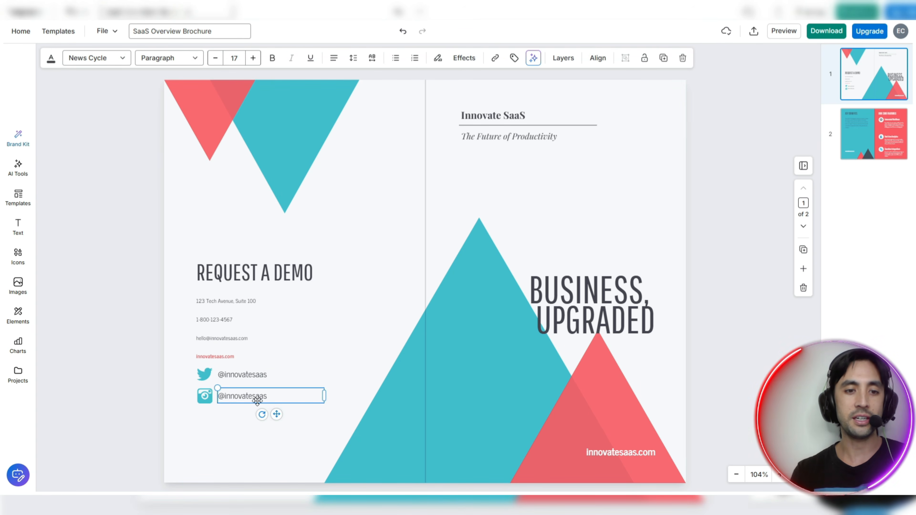
{"action": "left_click", "coordinate": [237, 340]}
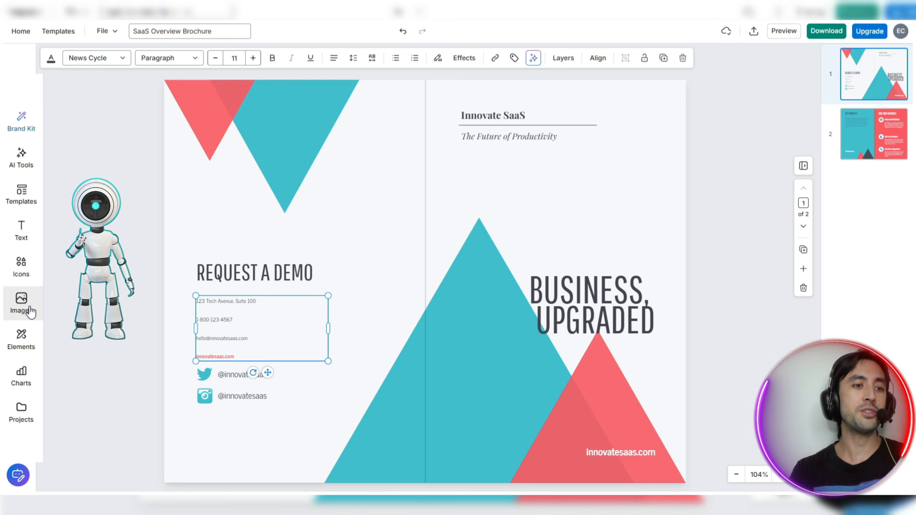
- Start auto-filling the Brand Kit and search for the company name "Pokemon card mania"
{"action": "left_click", "coordinate": [21, 125]}
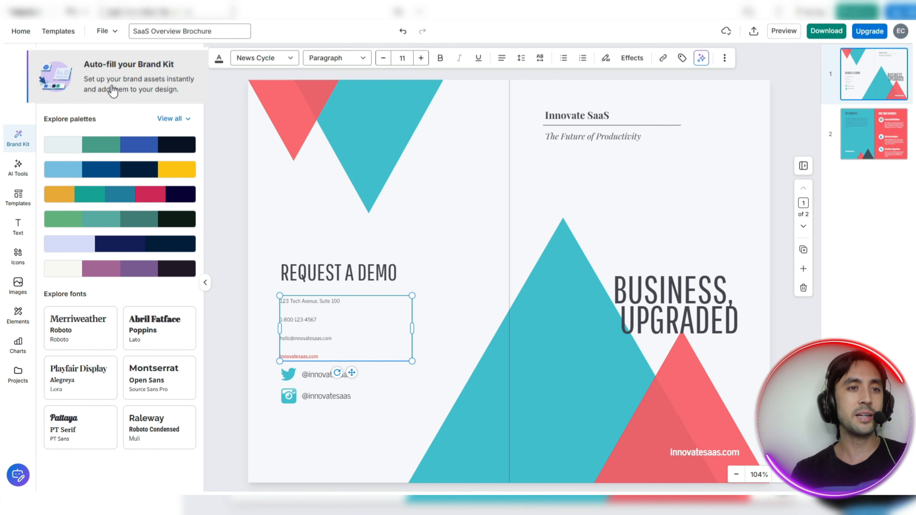
{"action": "left_click", "coordinate": [176, 88]}
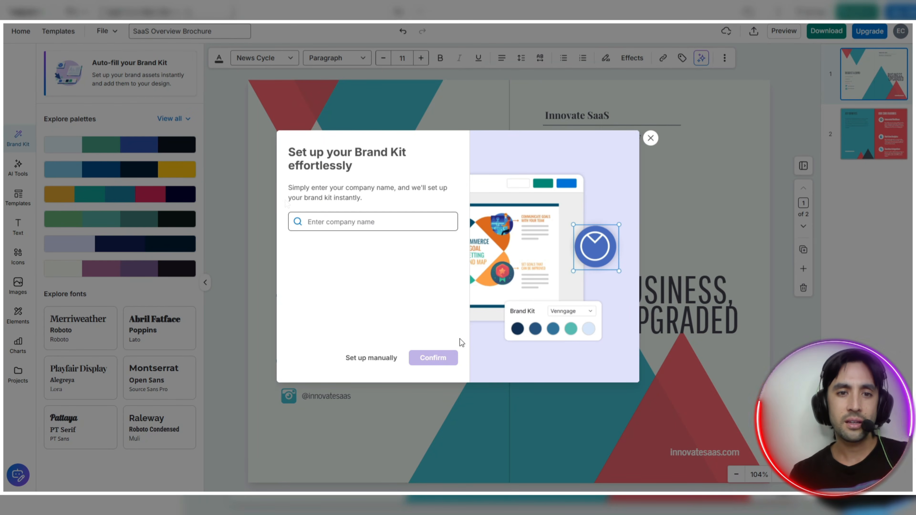
{"action": "left_click", "coordinate": [361, 225]}
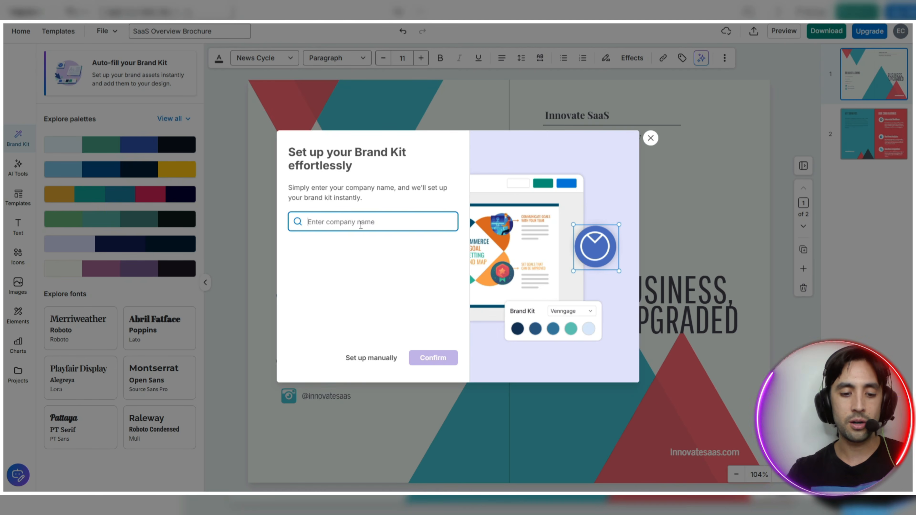
{"action": "type", "text": "Pokemon card mania"}
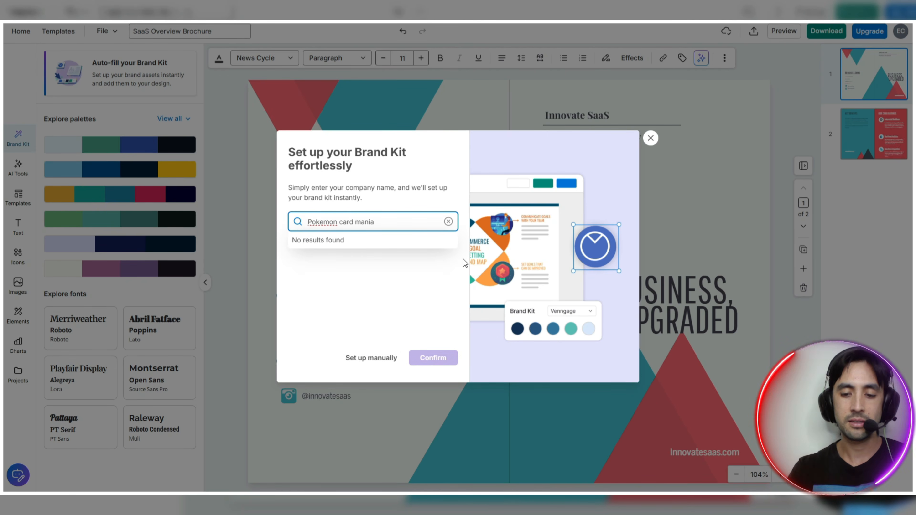
- Shorten the company search to "Pokemon ca" and set up the Brand Kit from pokemon-card.com
{"action": "key", "text": "BackSpace"}
{"action": "key", "text": "BackSpace"}
{"action": "key", "text": "BackSpace"}
{"action": "key", "text": "BackSpace"}
{"action": "key", "text": "BackSpace"}
{"action": "key", "text": "BackSpace"}
{"action": "key", "text": "BackSpace"}
{"action": "key", "text": "BackSpace"}
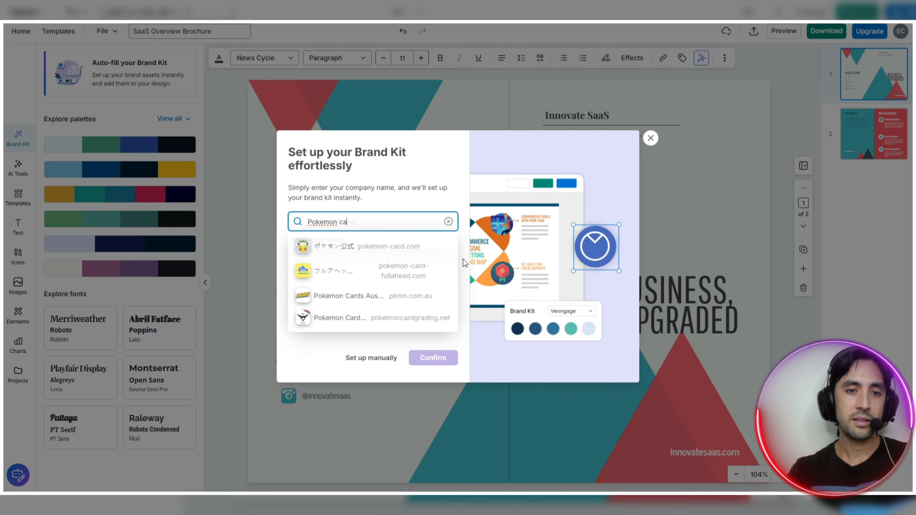
{"action": "left_click", "coordinate": [389, 254]}
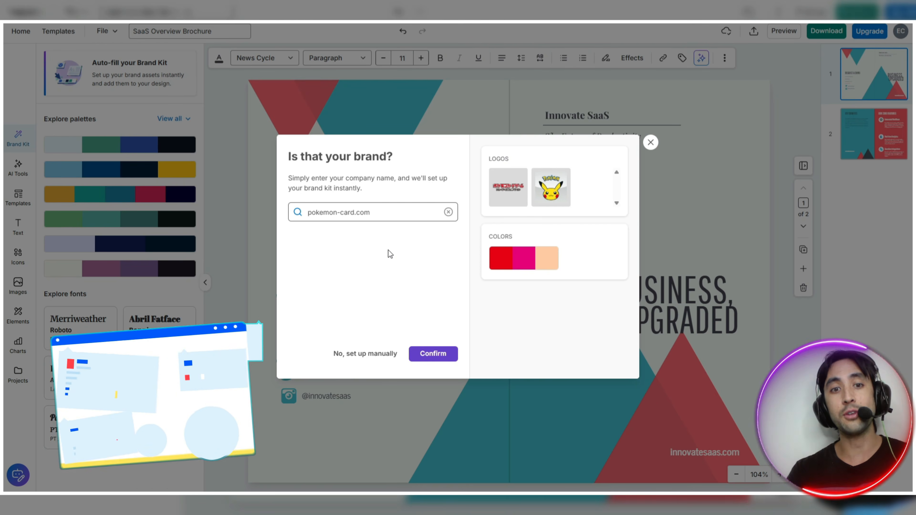
{"action": "left_click", "coordinate": [434, 354]}
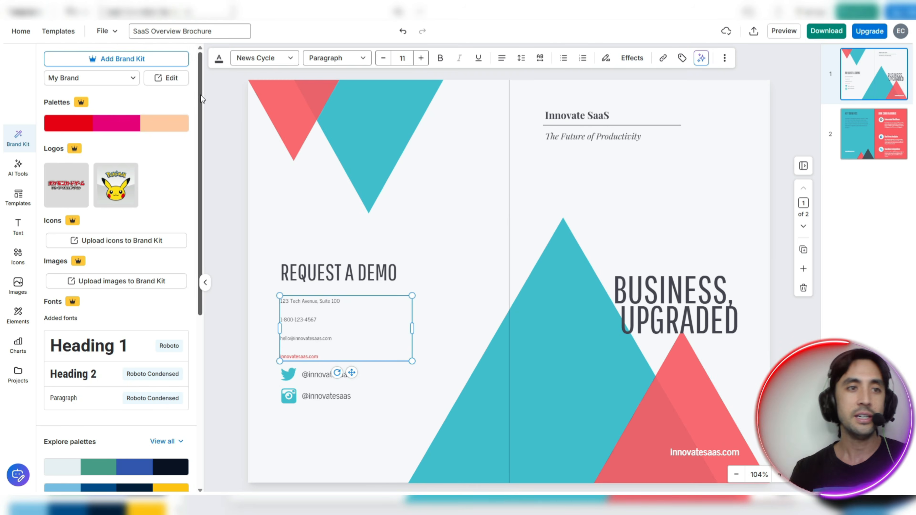
- Try to add another Brand Kit and dismiss the upgrade offer
{"action": "left_click", "coordinate": [124, 59]}
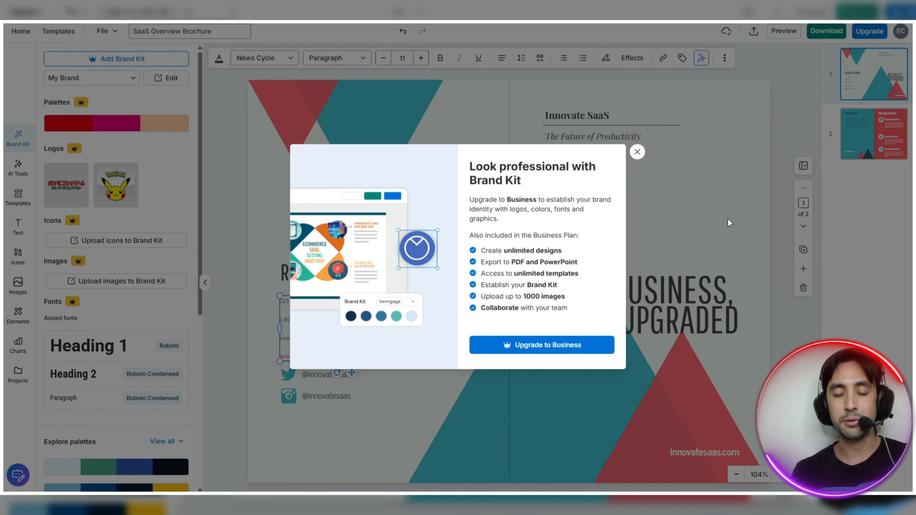
{"action": "left_click", "coordinate": [637, 153]}
- Recolour the brochure's first page, trying the green and blue suggested palette and settling on the light blue, navy and yellow one
{"action": "scroll", "coordinate": [146, 381], "scroll_direction": "down", "scroll_amount": 5}
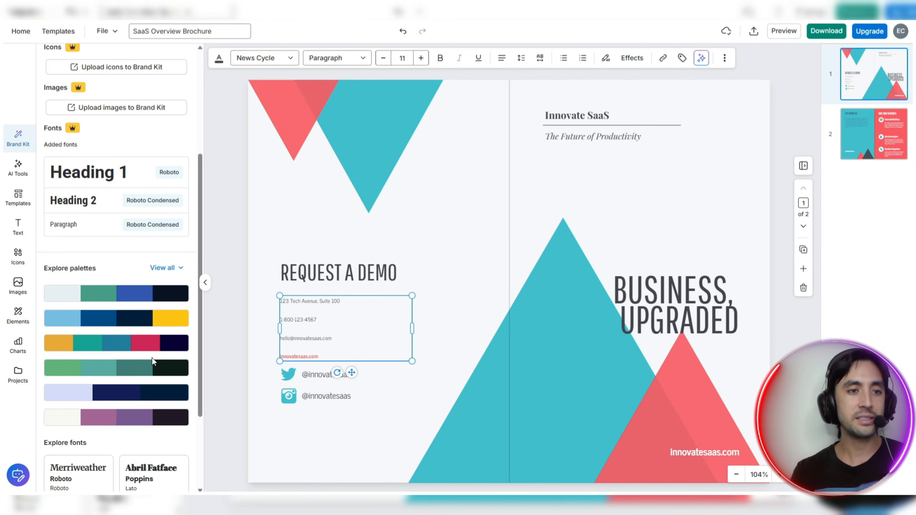
{"action": "scroll", "coordinate": [152, 358], "scroll_direction": "down", "scroll_amount": 3}
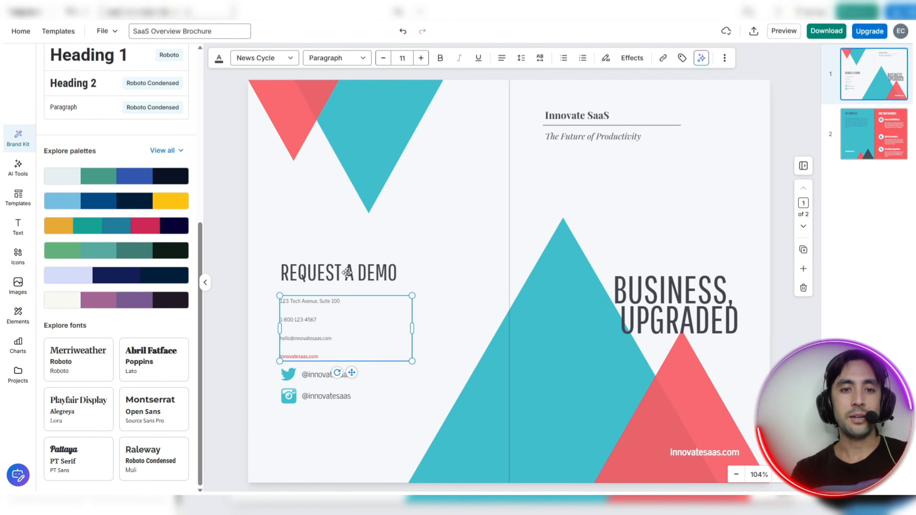
{"action": "left_click", "coordinate": [140, 176]}
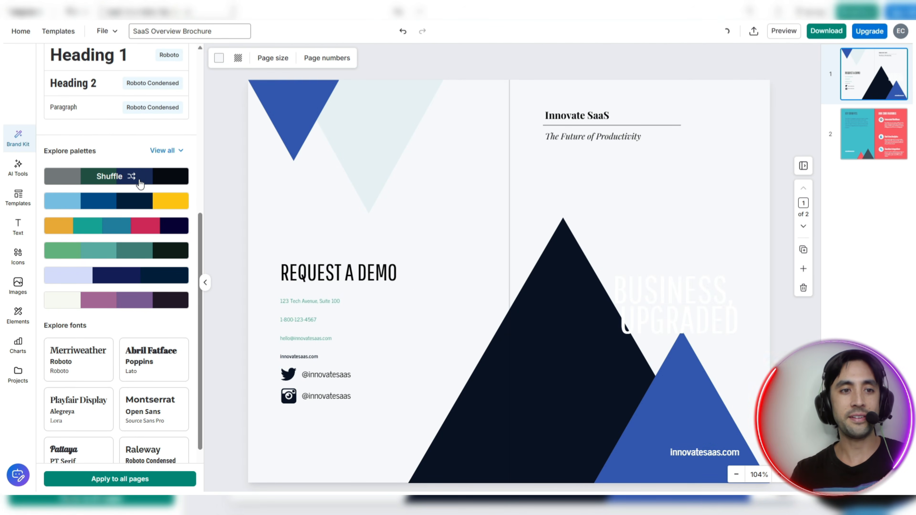
{"action": "left_click", "coordinate": [140, 204]}
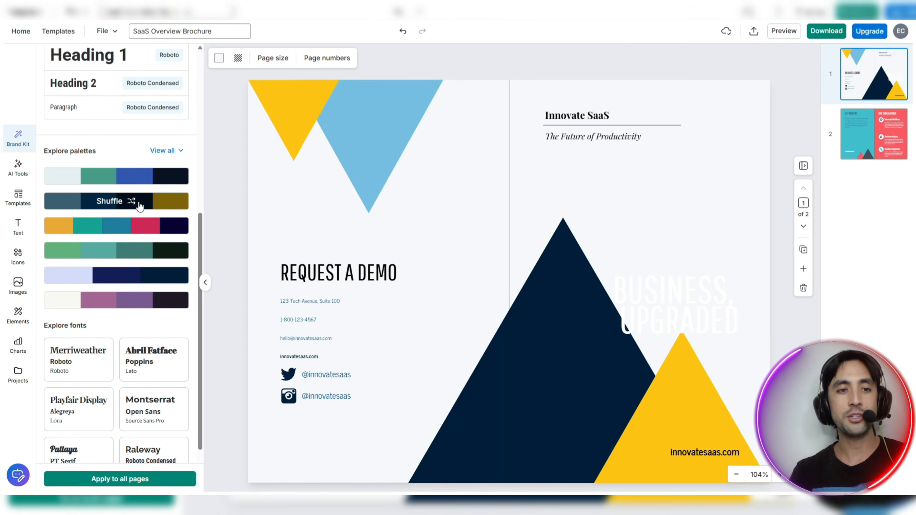
- Recolour the first page with several suggested palettes, finishing on a shuffled version of the pale grey, green, blue and near-black one
{"action": "left_click", "coordinate": [144, 228]}
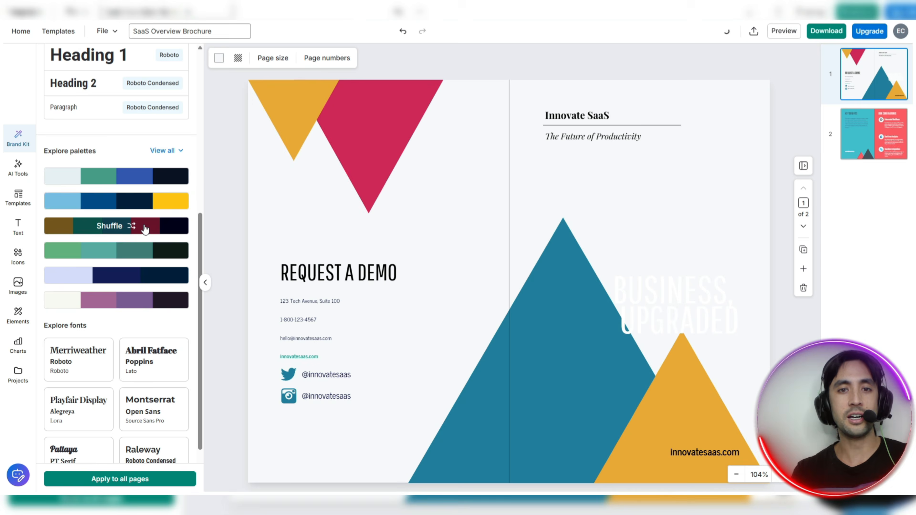
{"action": "left_click", "coordinate": [149, 250]}
{"action": "left_click", "coordinate": [159, 279]}
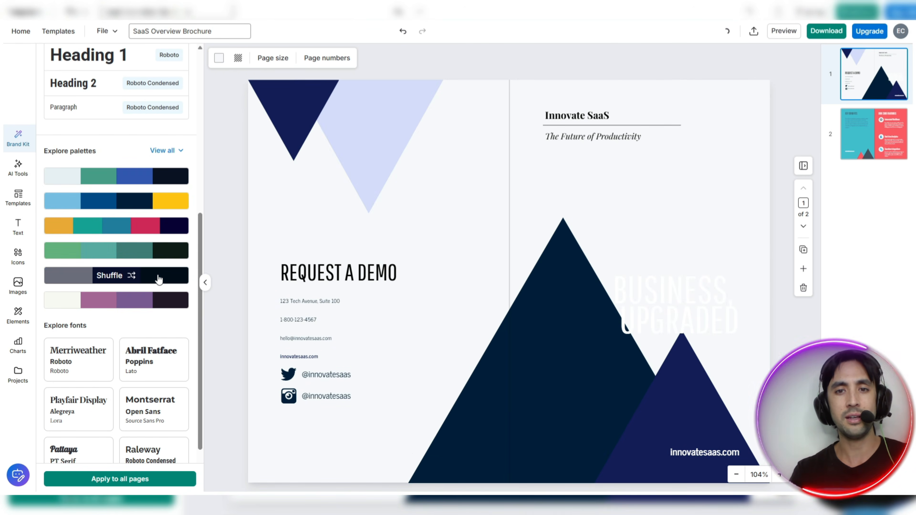
{"action": "left_click", "coordinate": [159, 299]}
{"action": "left_click", "coordinate": [149, 203]}
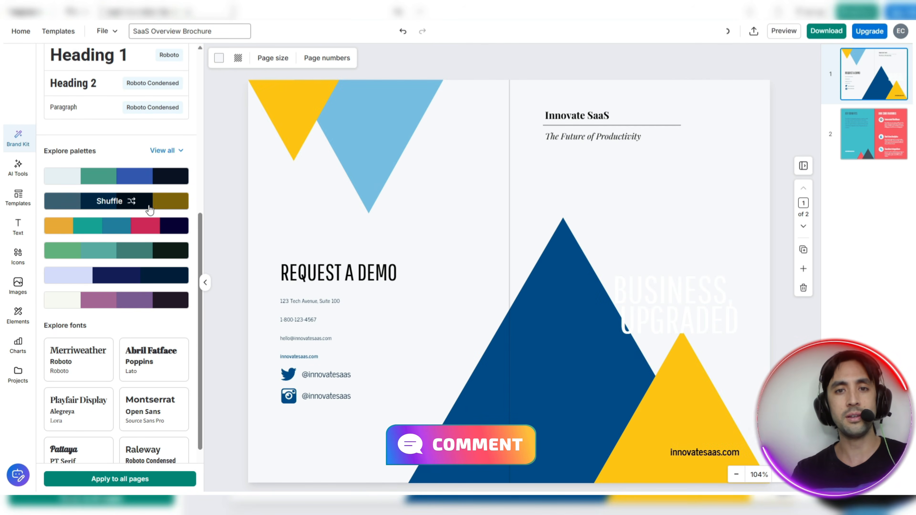
{"action": "left_click", "coordinate": [150, 180]}
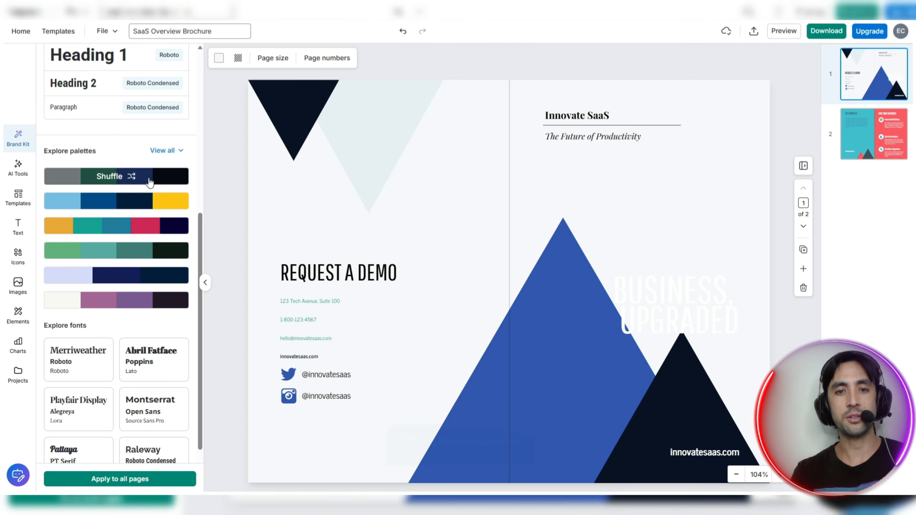
{"action": "left_click", "coordinate": [149, 180]}
{"action": "left_click", "coordinate": [148, 178]}
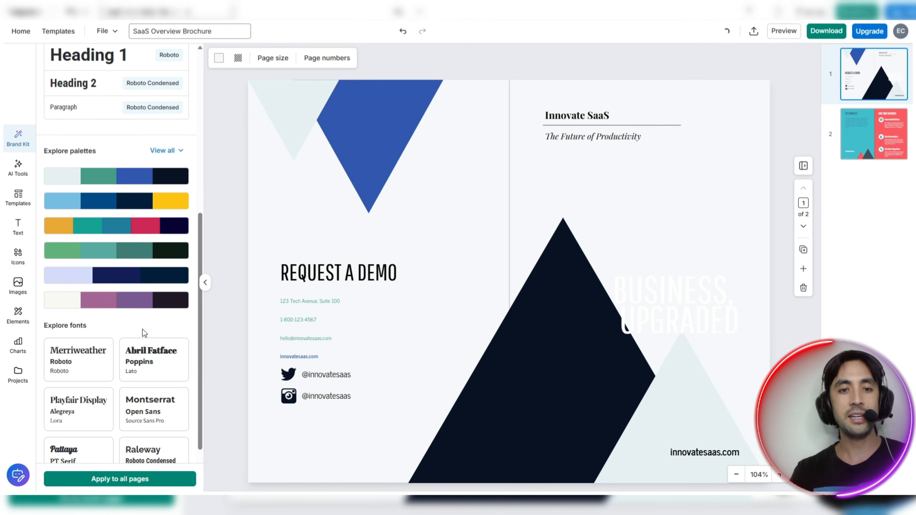
- Apply suggested font pairings to the first page, trying Merriweather, Montserrat and Raleway before choosing the Pattaya, PT Serif and PT Sans set
{"action": "scroll", "coordinate": [143, 331], "scroll_direction": "down", "scroll_amount": 1}
{"action": "left_click", "coordinate": [148, 344]}
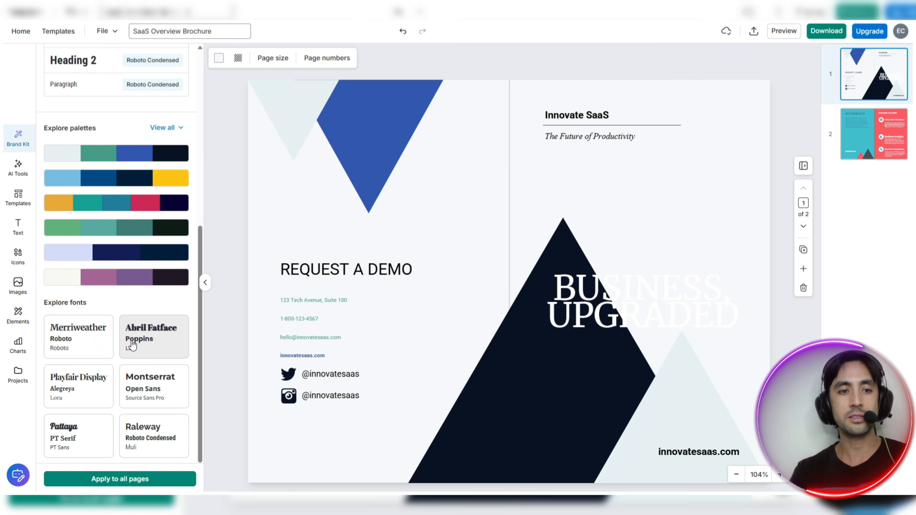
{"action": "left_click", "coordinate": [166, 393]}
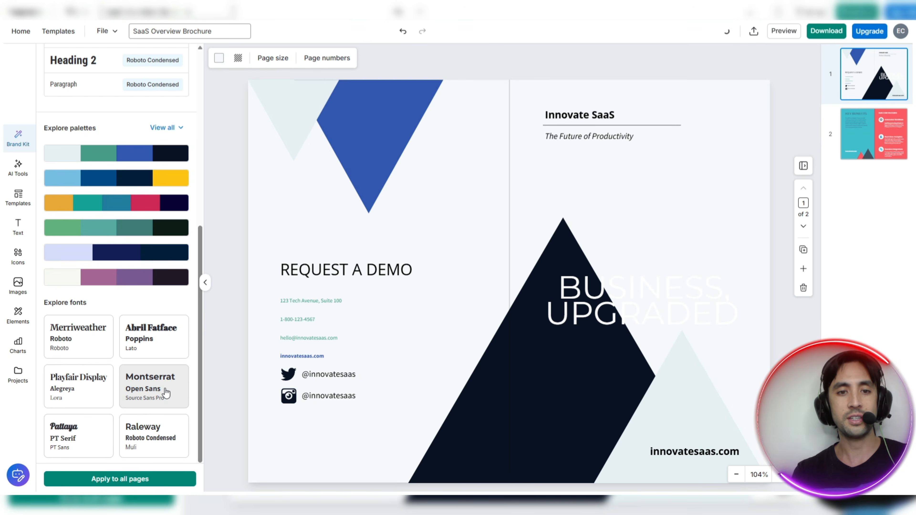
{"action": "left_click", "coordinate": [166, 436]}
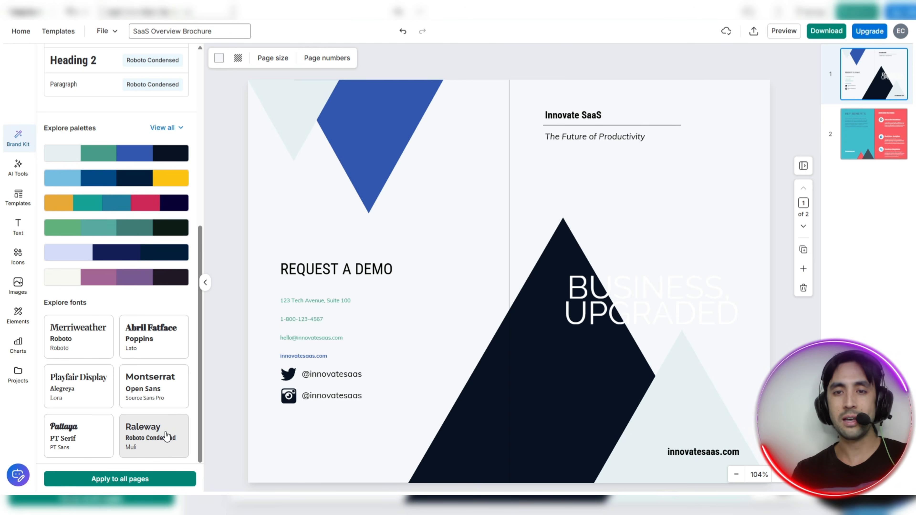
{"action": "left_click", "coordinate": [75, 435]}
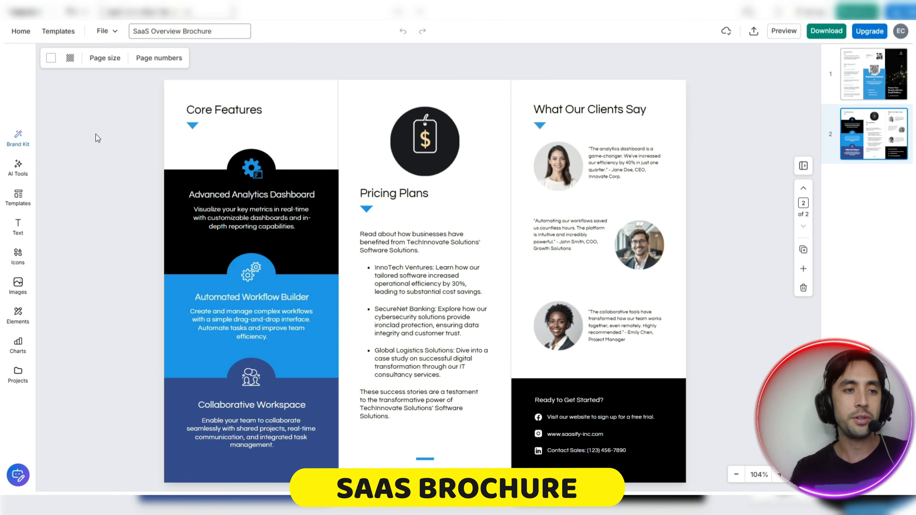
- Generate AI images for the brochure from the prompt "saas topic relevant image"
{"action": "left_click", "coordinate": [19, 173]}
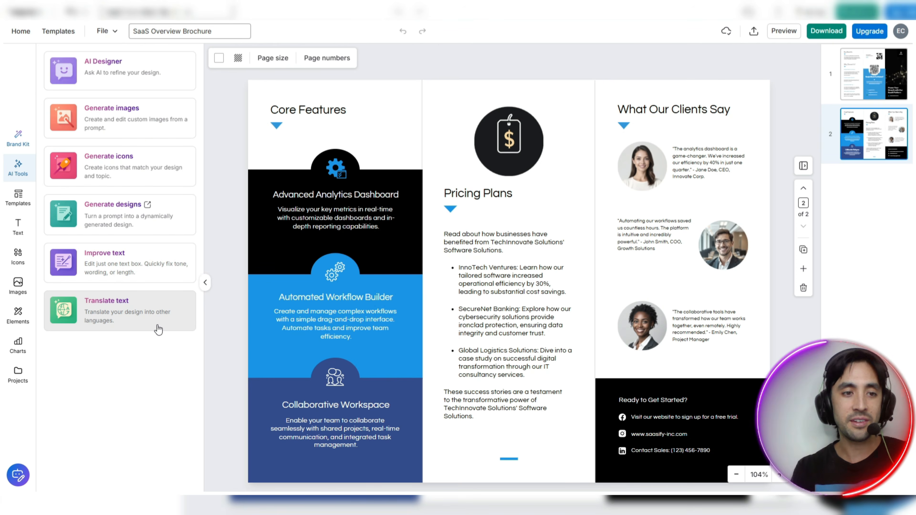
{"action": "left_click", "coordinate": [125, 115]}
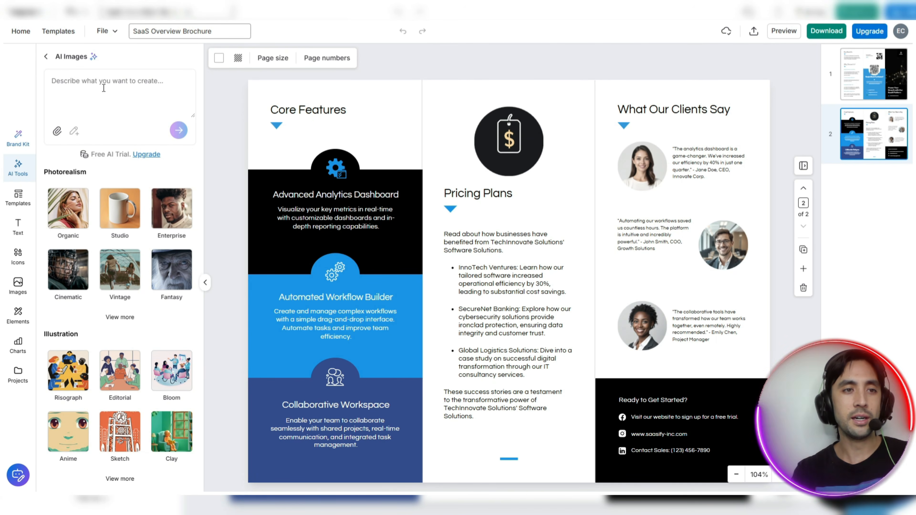
{"action": "type", "text": "saas topic relevant image"}
{"action": "key", "text": "Return"}
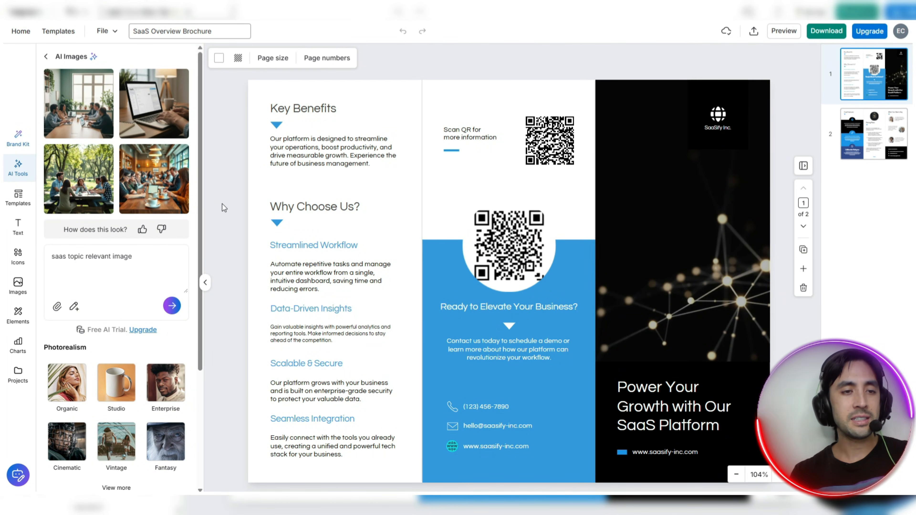
- Insert the generated office meeting image and resize it to fit on the black front cover above the title
{"action": "left_click", "coordinate": [79, 109]}
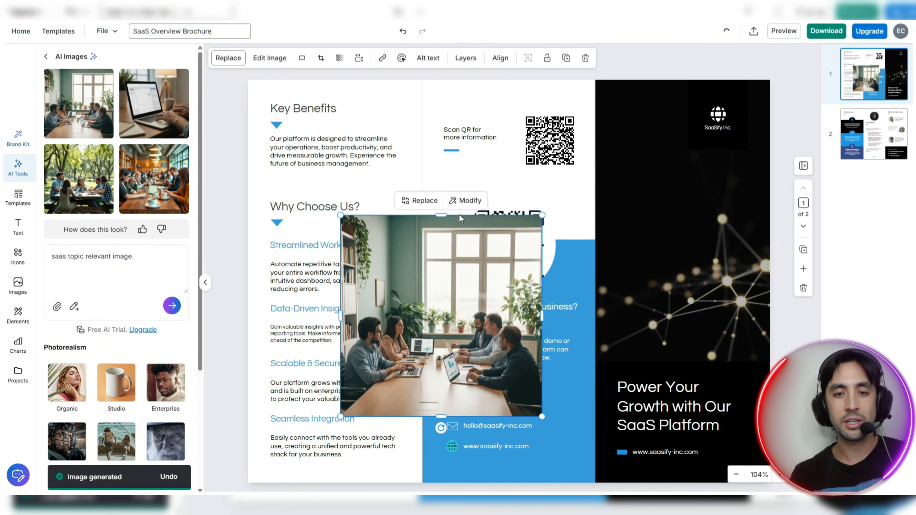
{"action": "left_click_drag", "start_coordinate": [474, 270], "coordinate": [646, 235]}
{"action": "left_click_drag", "start_coordinate": [713, 182], "coordinate": [637, 258]}
{"action": "left_click_drag", "start_coordinate": [591, 327], "coordinate": [709, 289]}
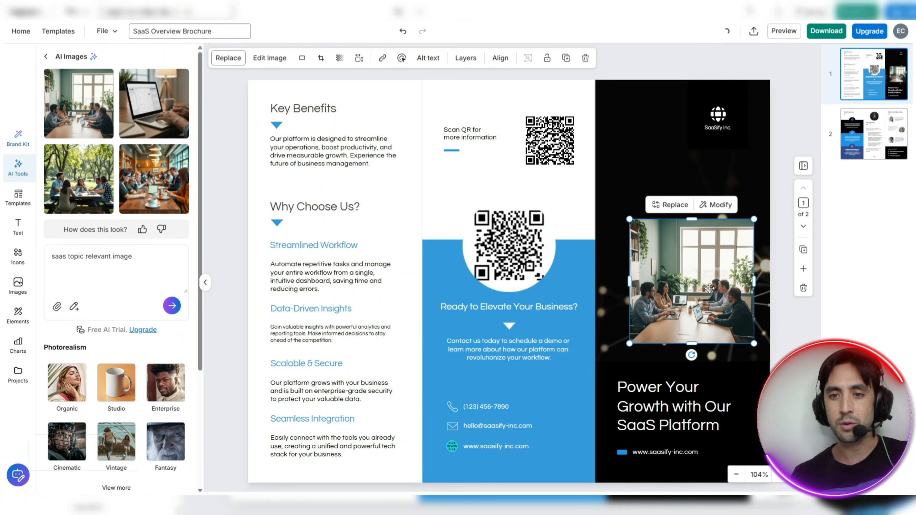
{"action": "left_click_drag", "start_coordinate": [629, 219], "coordinate": [601, 192]}
{"action": "left_click_drag", "start_coordinate": [715, 259], "coordinate": [725, 263]}
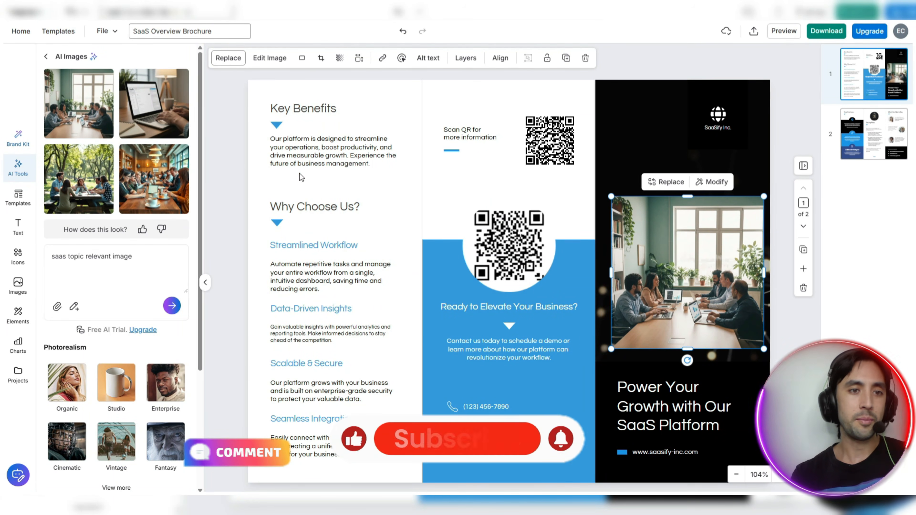
- Replace the office image on the front cover with a reduced copy of the generated café meeting image
{"action": "left_click", "coordinate": [154, 179]}
{"action": "left_click_drag", "start_coordinate": [426, 289], "coordinate": [466, 281]}
{"action": "left_click_drag", "start_coordinate": [582, 208], "coordinate": [526, 263]}
{"action": "left_click", "coordinate": [686, 275]}
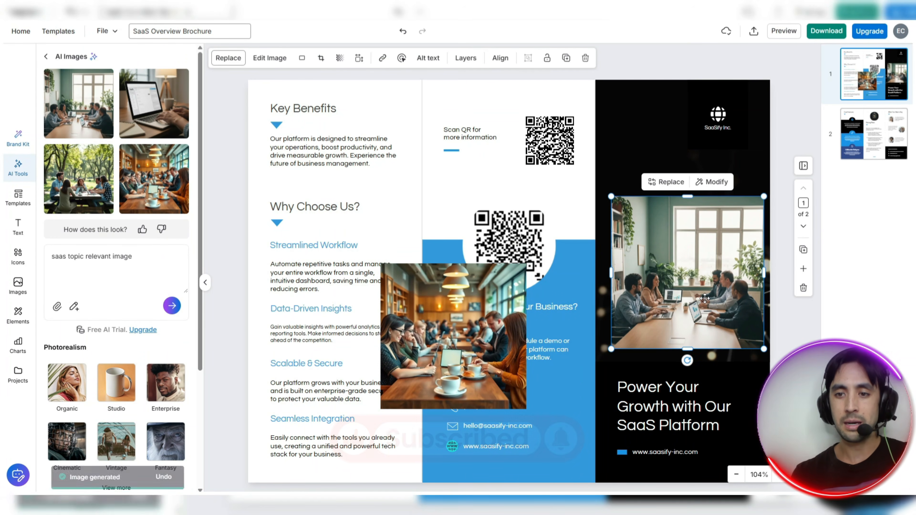
{"action": "key", "text": "Delete"}
{"action": "left_click_drag", "start_coordinate": [497, 331], "coordinate": [729, 270]}
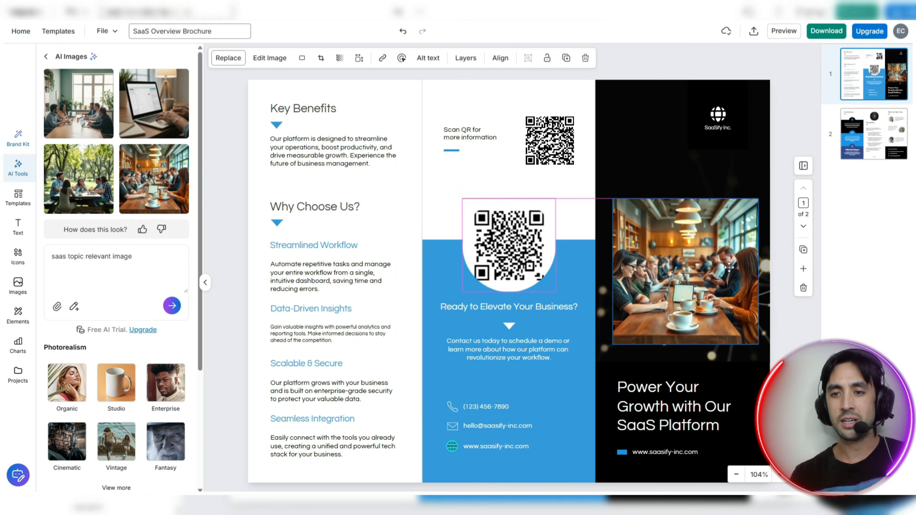
- Delete the café meeting image from the front cover
{"action": "left_click", "coordinate": [660, 130]}
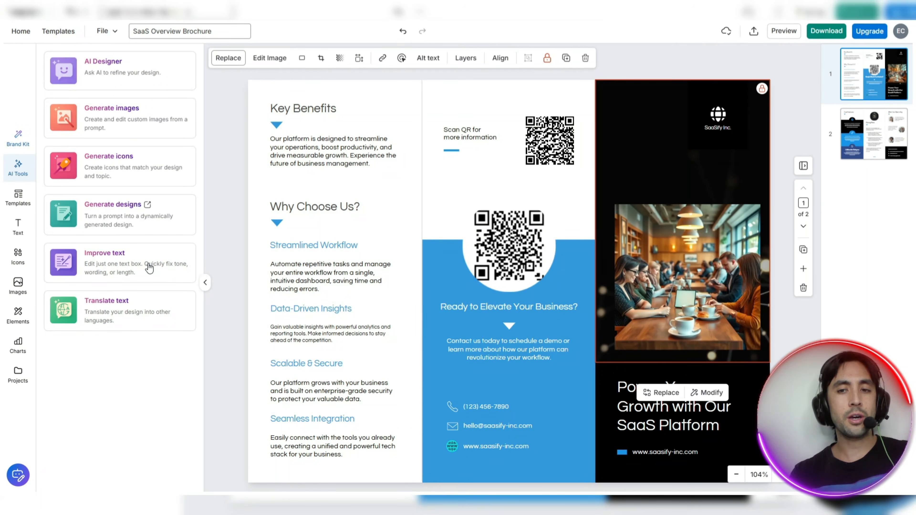
{"action": "left_click", "coordinate": [652, 306]}
{"action": "key", "text": "Delete"}
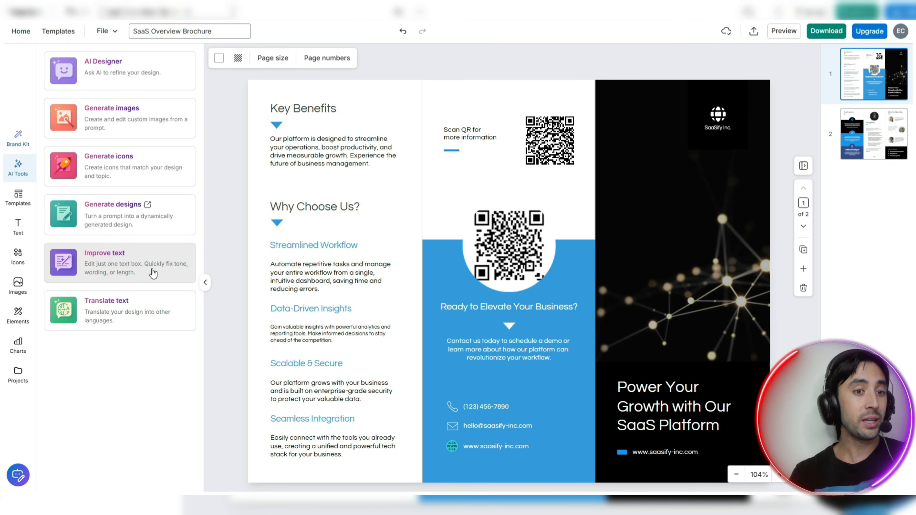
- Request shorter and more professional AI rewrites of the paragraph under Streamlined Workflow
{"action": "left_click", "coordinate": [153, 273]}
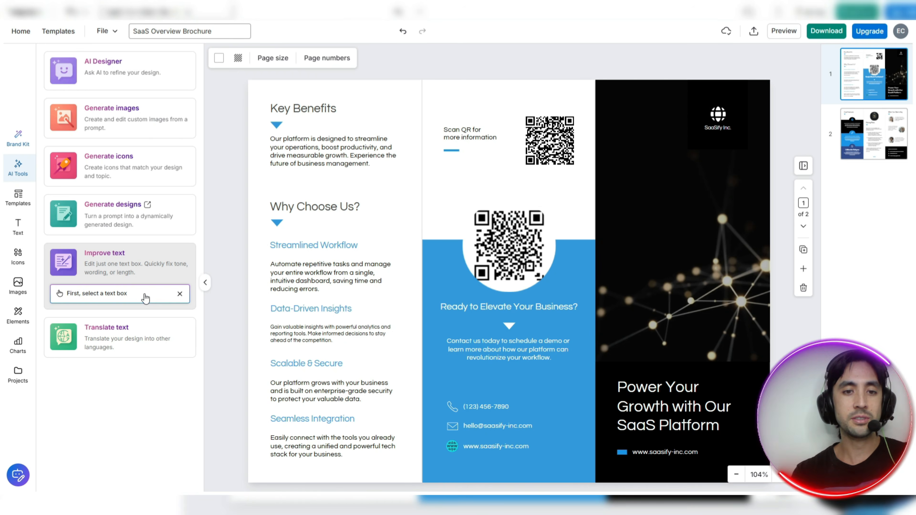
{"action": "left_click", "coordinate": [310, 274]}
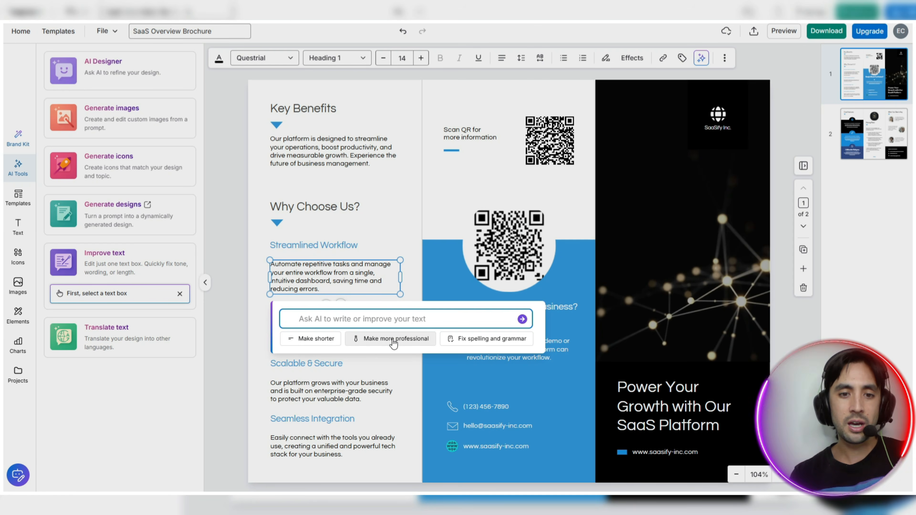
{"action": "left_click", "coordinate": [322, 340]}
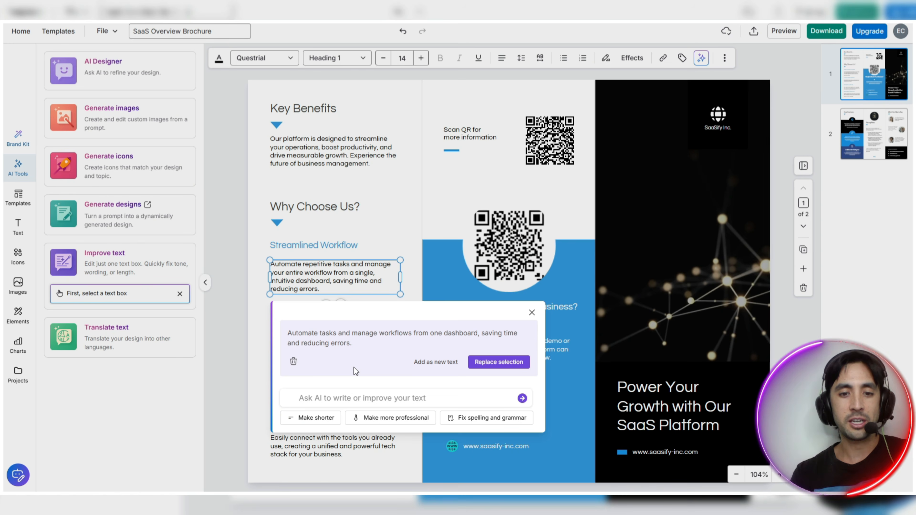
{"action": "left_click", "coordinate": [399, 418]}
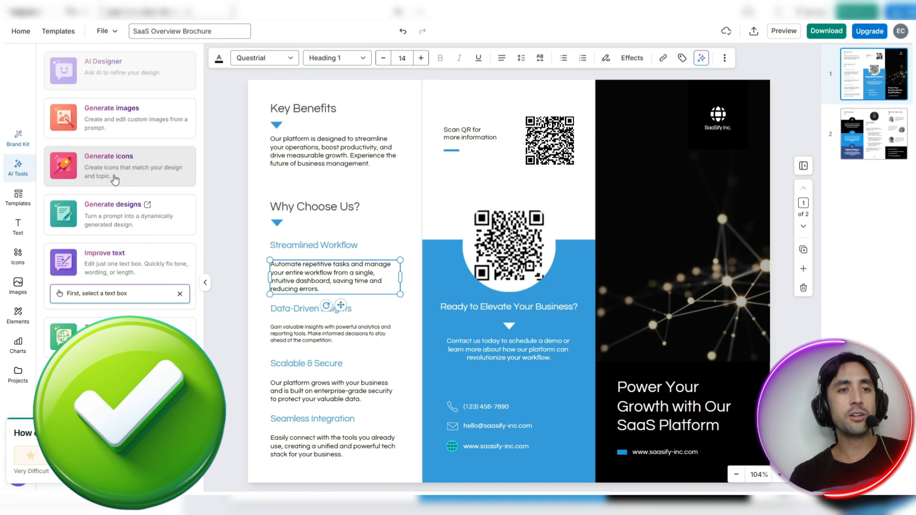
- Open AI icon generation and explore the 3D and Bold styles, selecting the SaaSify logo area on the cover for replacement
{"action": "left_click", "coordinate": [153, 181]}
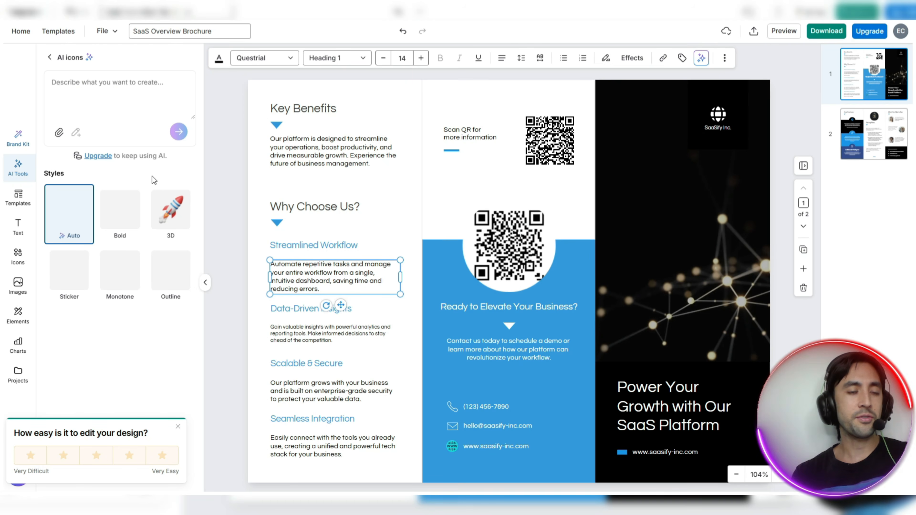
{"action": "left_click", "coordinate": [100, 84]}
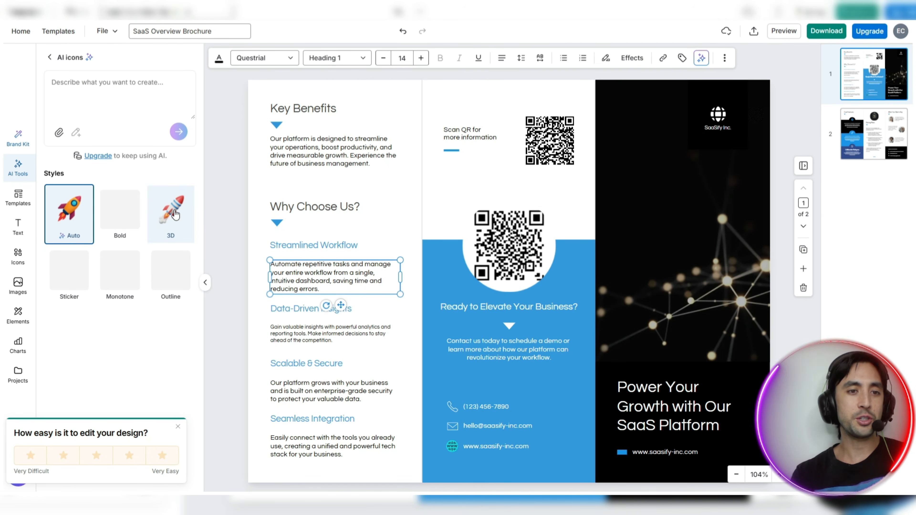
{"action": "left_click", "coordinate": [175, 214]}
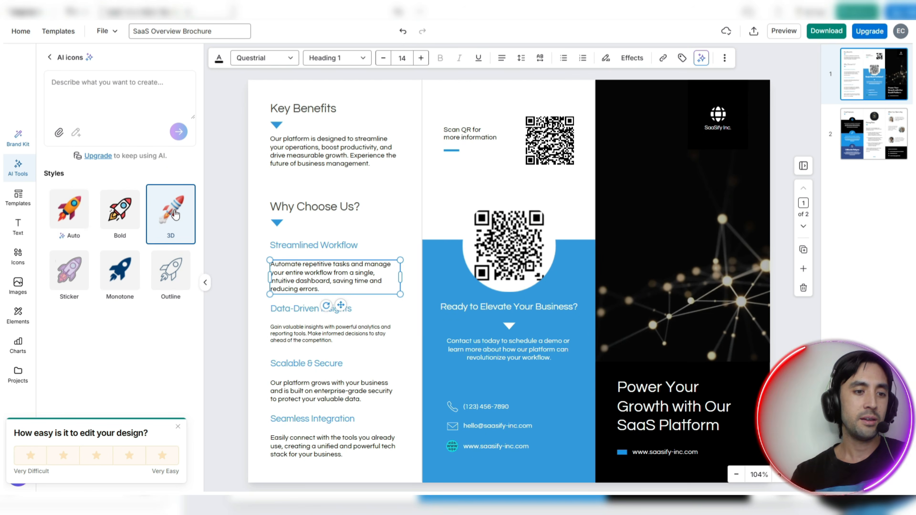
{"action": "left_click", "coordinate": [706, 127]}
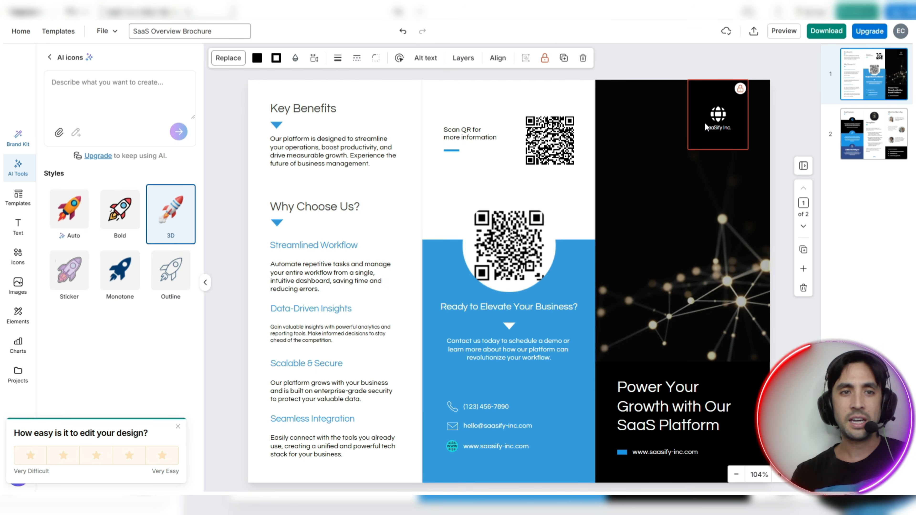
{"action": "left_click", "coordinate": [232, 60]}
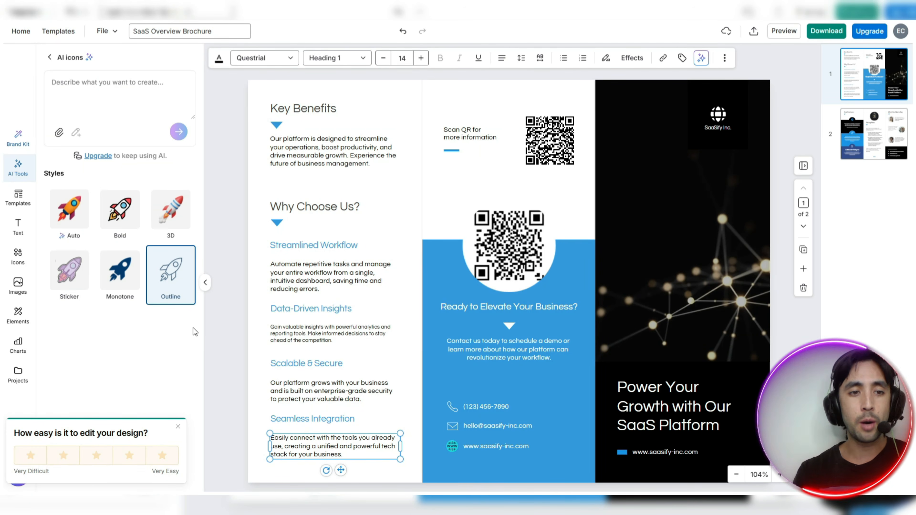
{"action": "left_click", "coordinate": [120, 211]}
{"action": "left_click", "coordinate": [170, 211]}
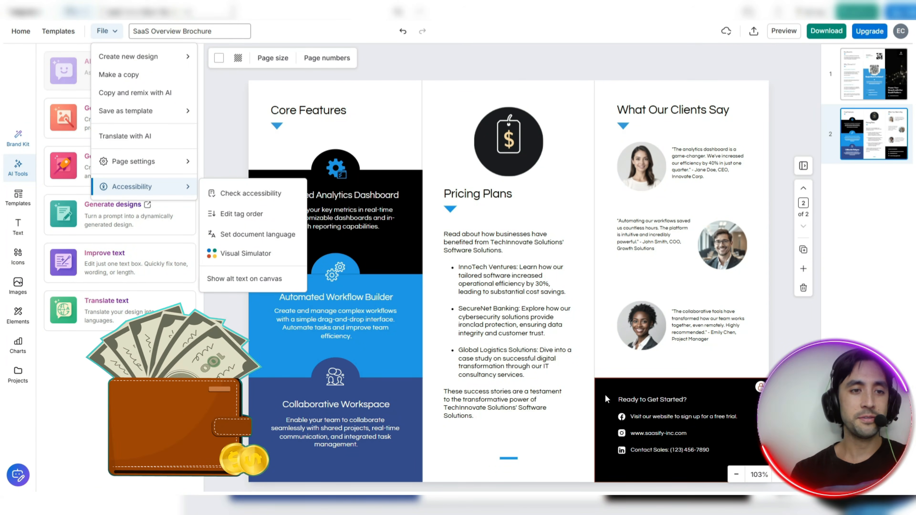
- Run the accessibility check on the brochure and review the colour contrast, text size, table and manual review items
{"action": "left_click", "coordinate": [263, 195]}
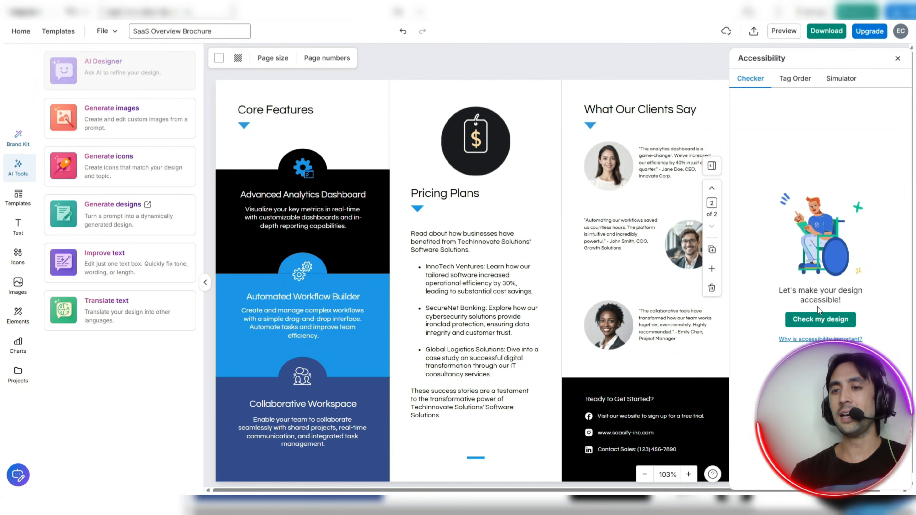
{"action": "left_click", "coordinate": [824, 319]}
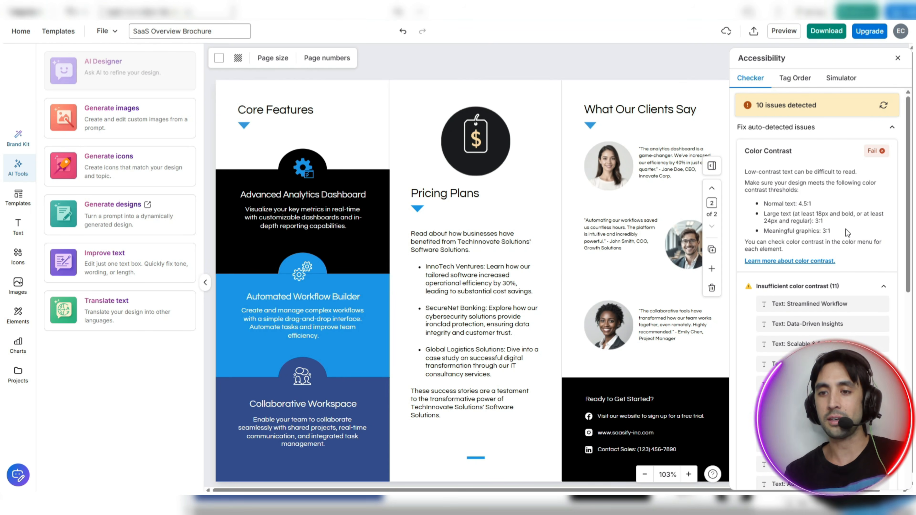
{"action": "scroll", "coordinate": [846, 231], "scroll_direction": "down", "scroll_amount": 3}
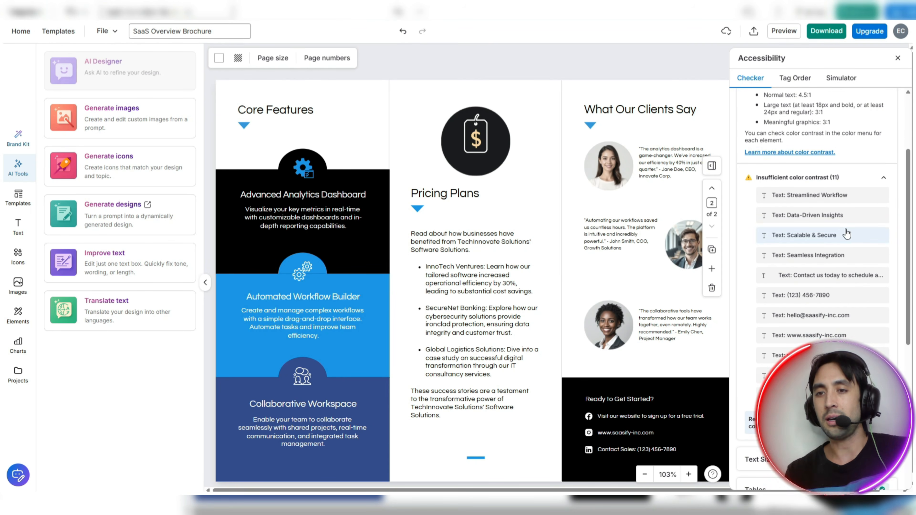
{"action": "scroll", "coordinate": [823, 192], "scroll_direction": "down", "scroll_amount": 3}
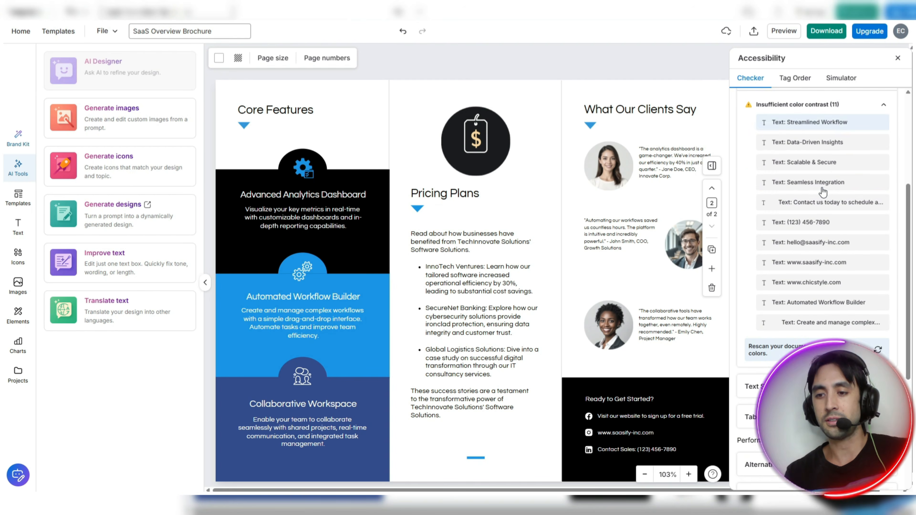
{"action": "scroll", "coordinate": [823, 202], "scroll_direction": "down", "scroll_amount": 3}
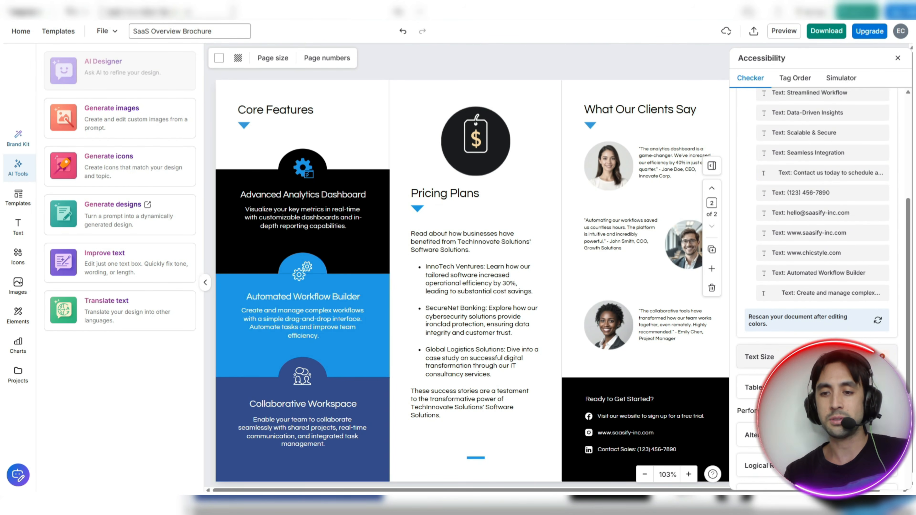
{"action": "scroll", "coordinate": [823, 202], "scroll_direction": "down", "scroll_amount": 4}
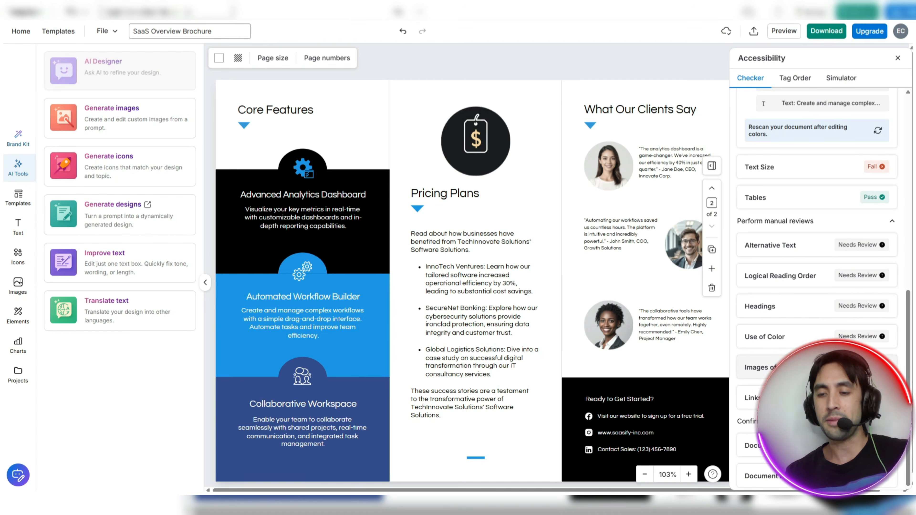
- Preview the finished SaaSify brochure and look through both of its pages
{"action": "scroll", "coordinate": [823, 202], "scroll_direction": "up", "scroll_amount": 10}
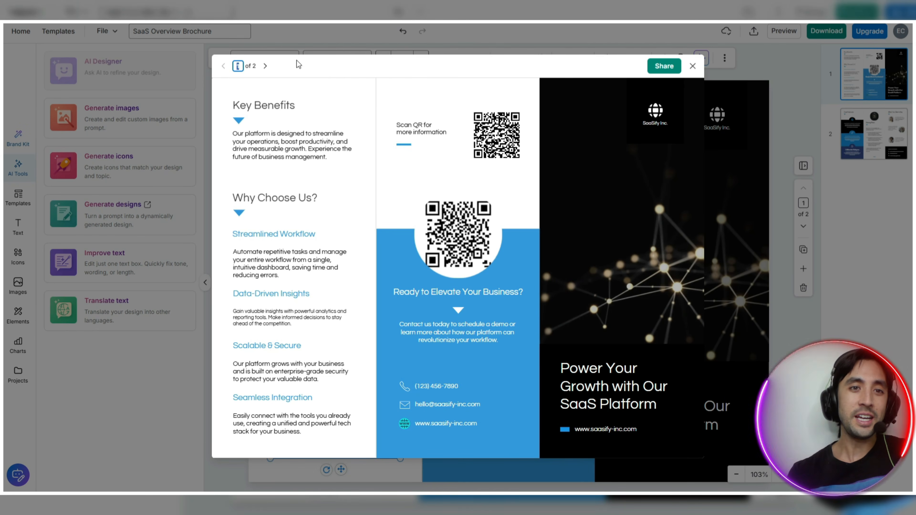
{"action": "left_click", "coordinate": [265, 66]}
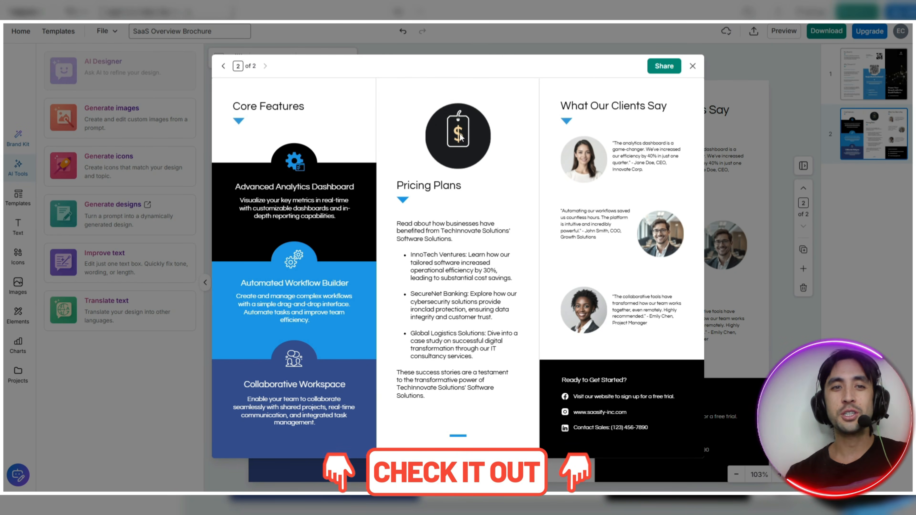
{"action": "left_click", "coordinate": [223, 66]}
{"action": "left_click", "coordinate": [265, 66]}
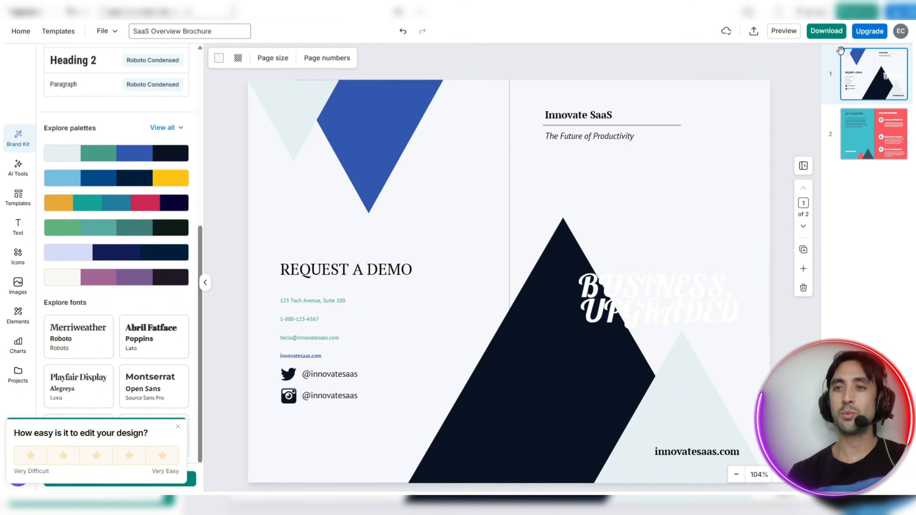
- Preview the Innovate SaaS version of the brochure and look through its two pages
{"action": "left_click", "coordinate": [780, 34]}
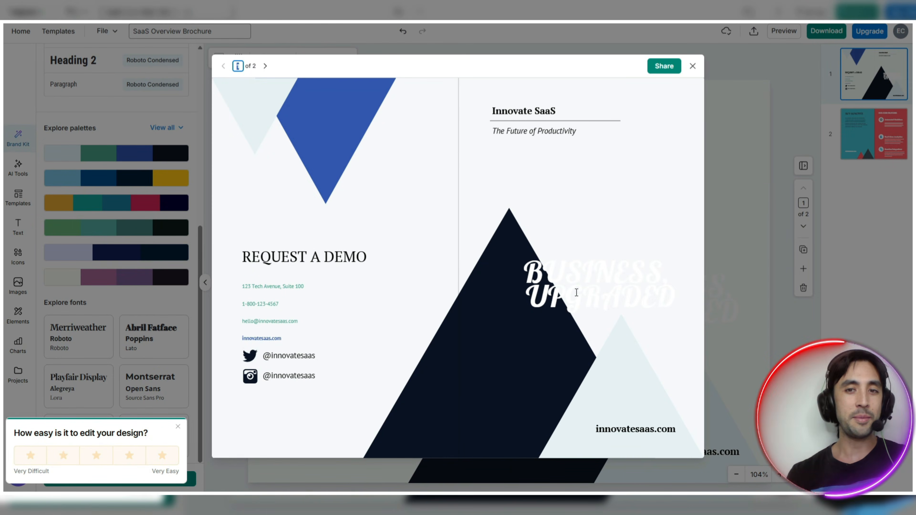
{"action": "left_click", "coordinate": [265, 66]}
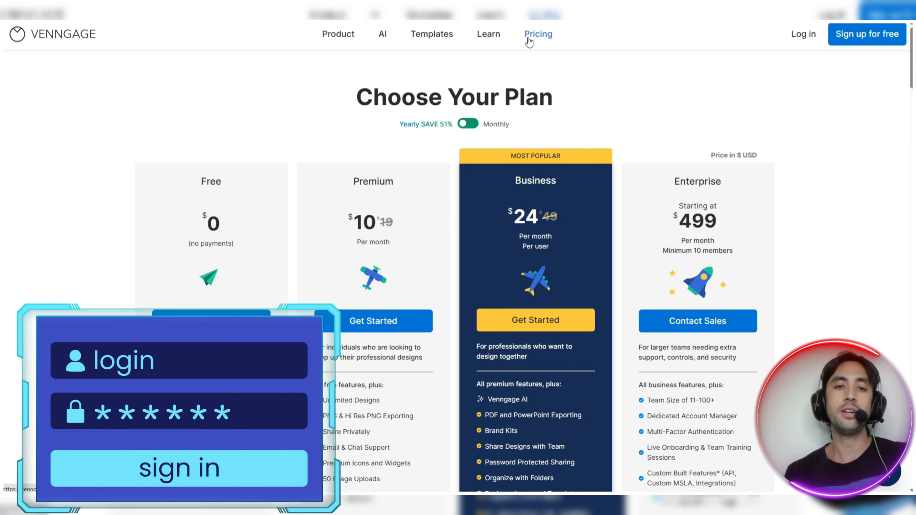
{"action": "mouse_move", "coordinate": [487, 33]}
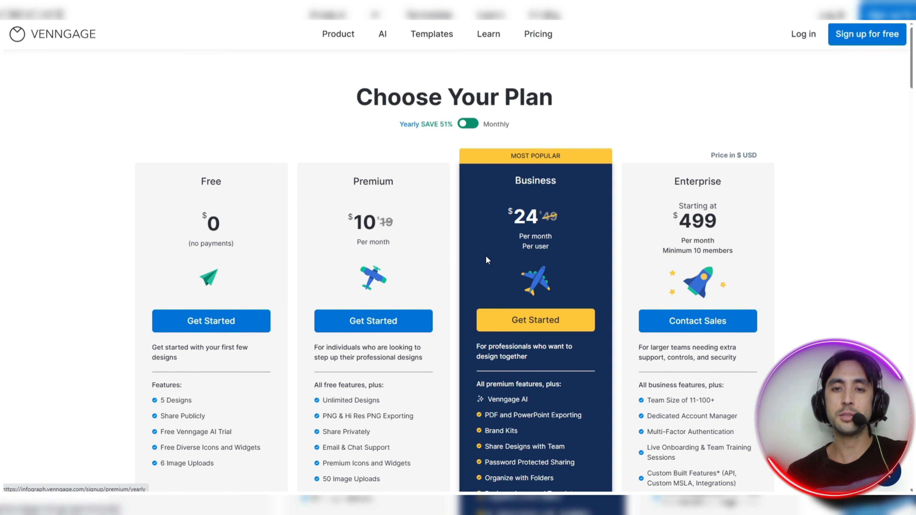